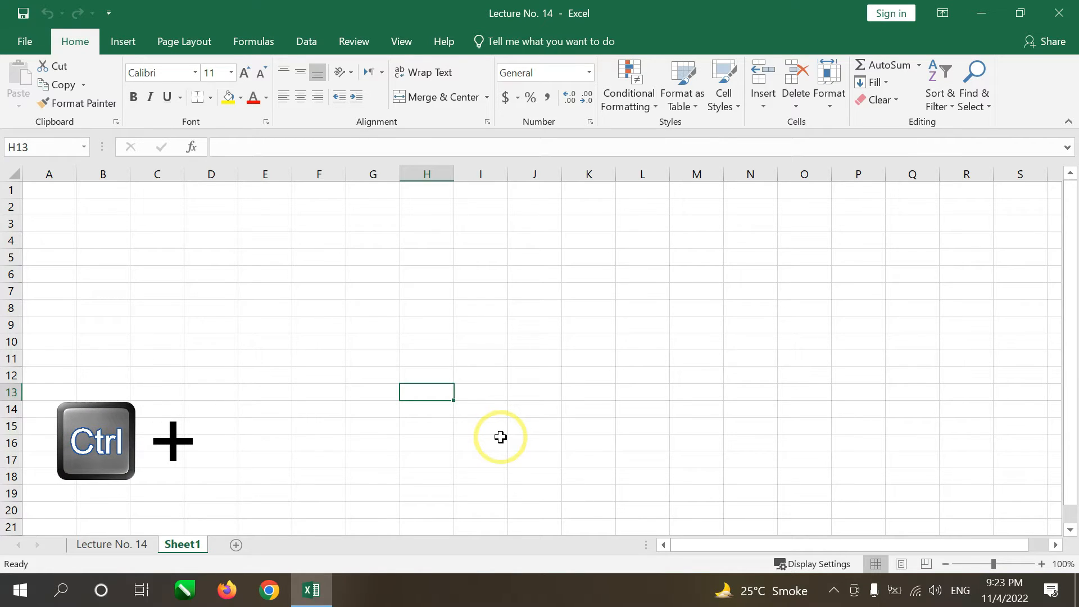
Step: Select all cells of the blank Sheet1, first from cell H13 and again from cell H8
key(ctrl+a)
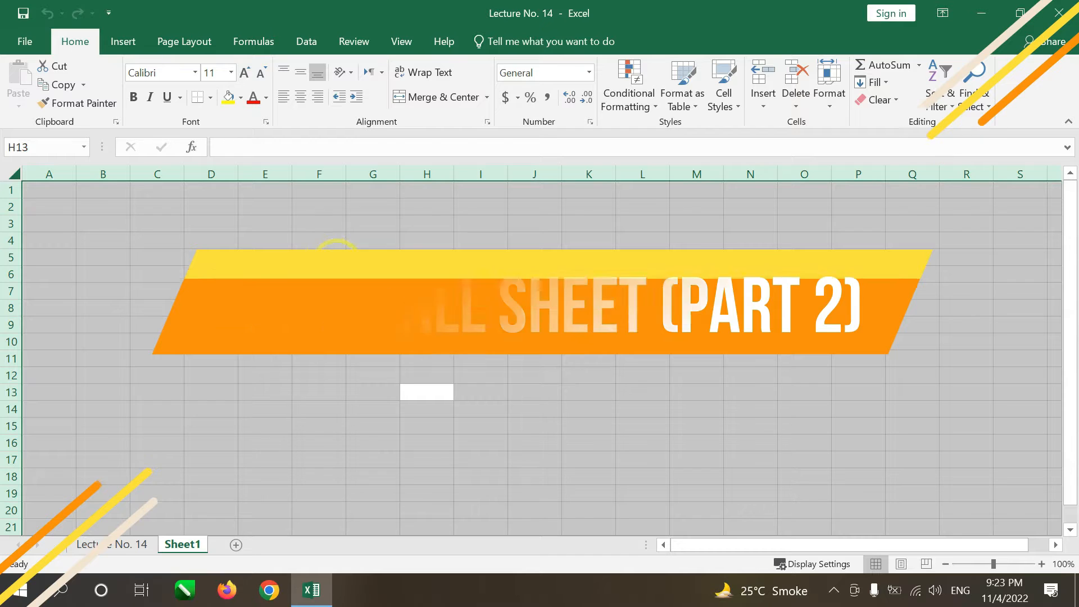
click(422, 312)
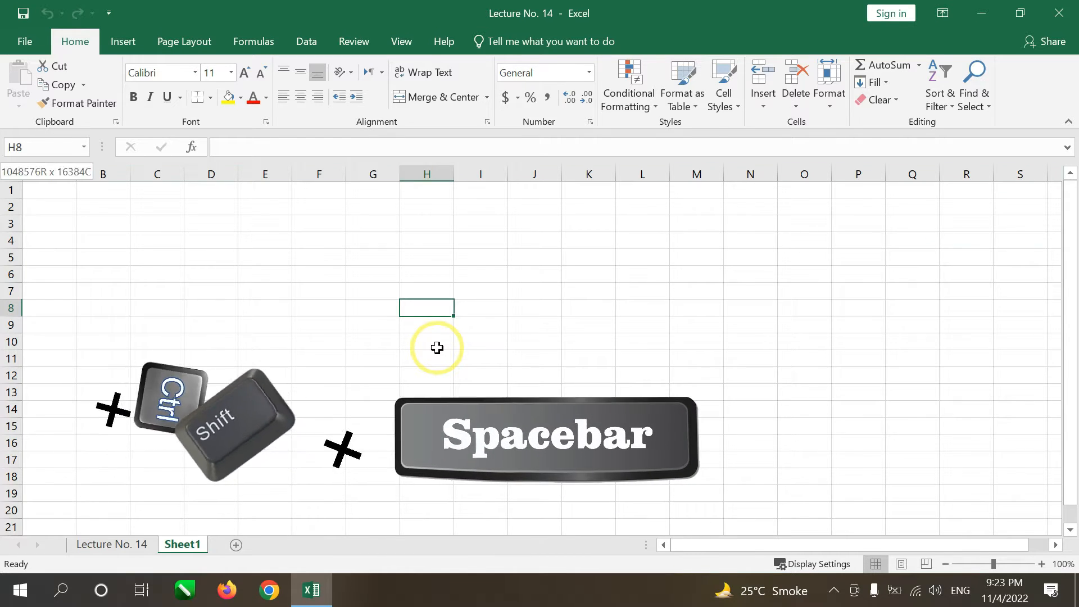
key(ctrl+shift+space)
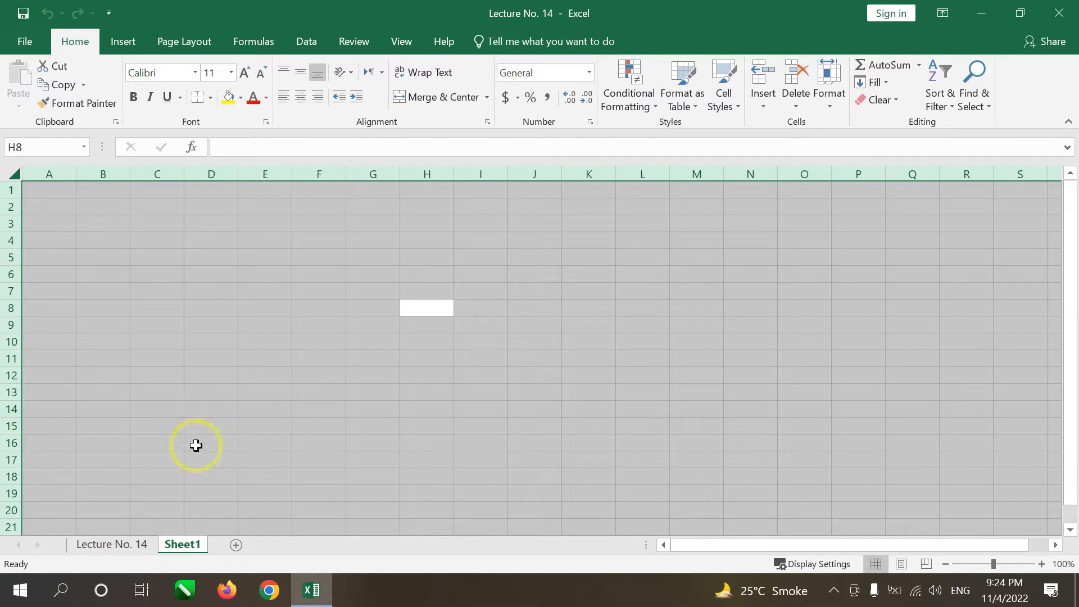
Step: On the Lecture No. 14 sheet, select the whole data block A3:E13 around cell C7
click(116, 548)
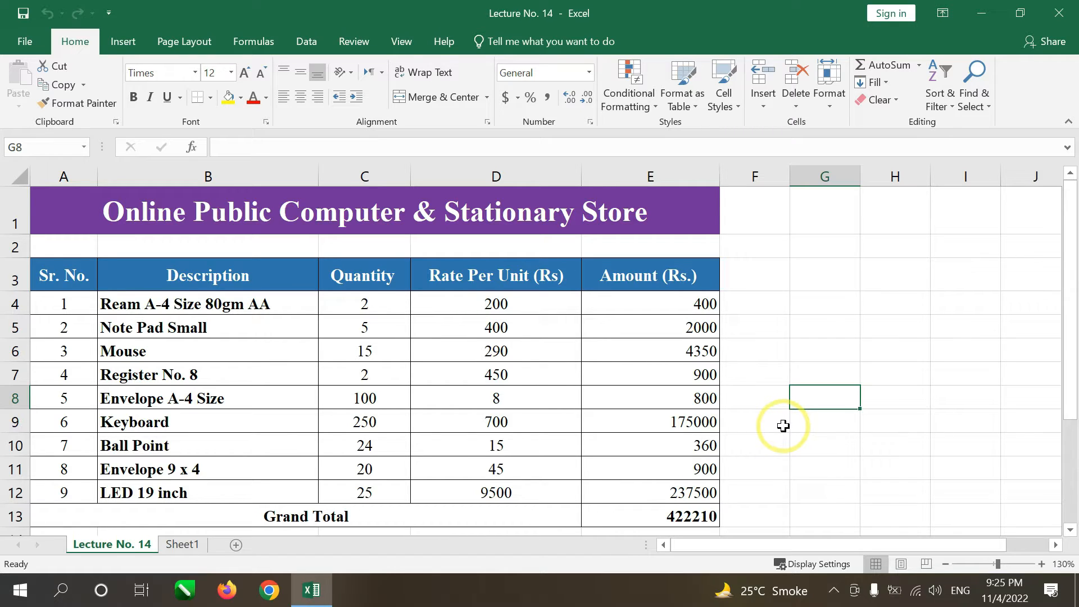
click(364, 372)
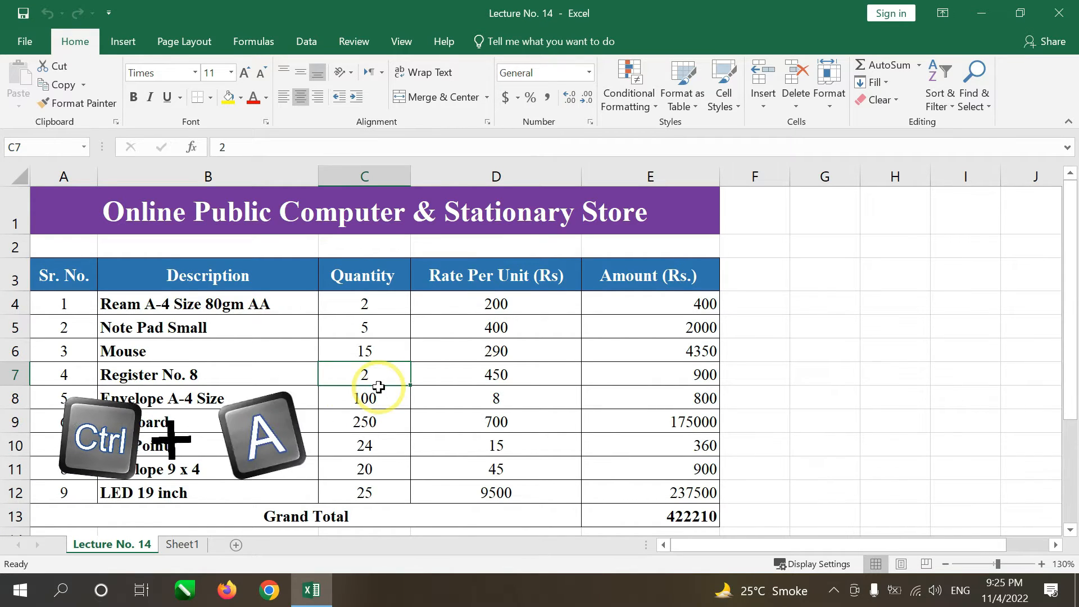
key(ctrl+a)
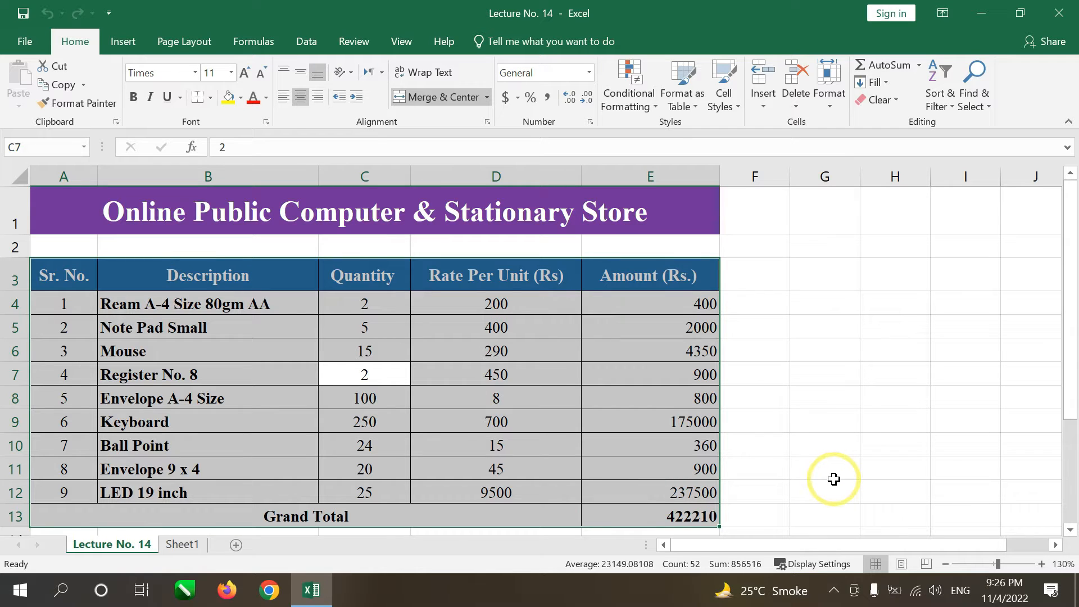
click(384, 378)
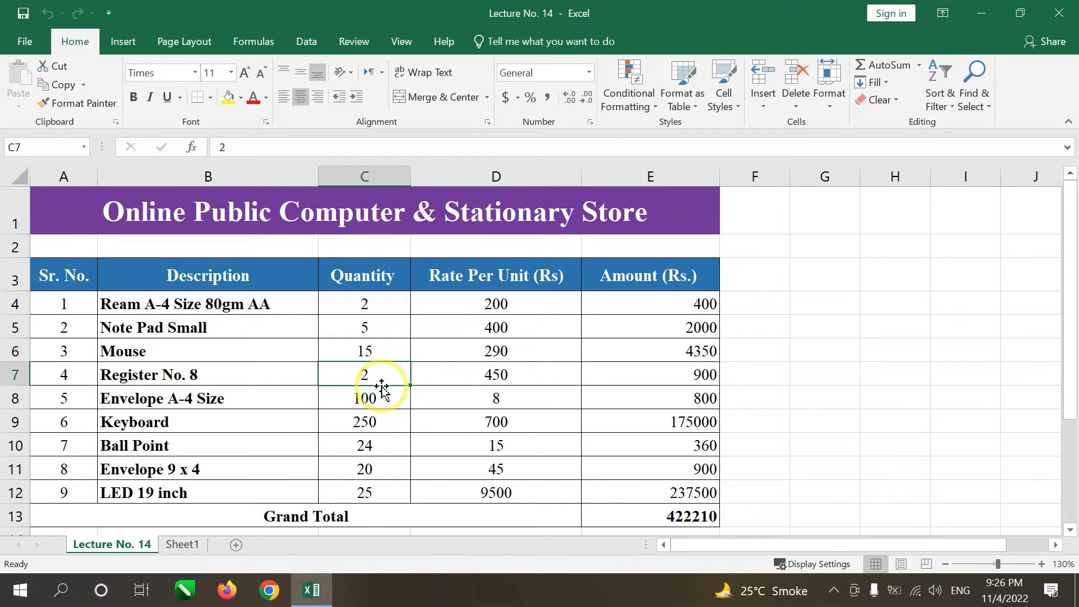
key(ctrl+a)
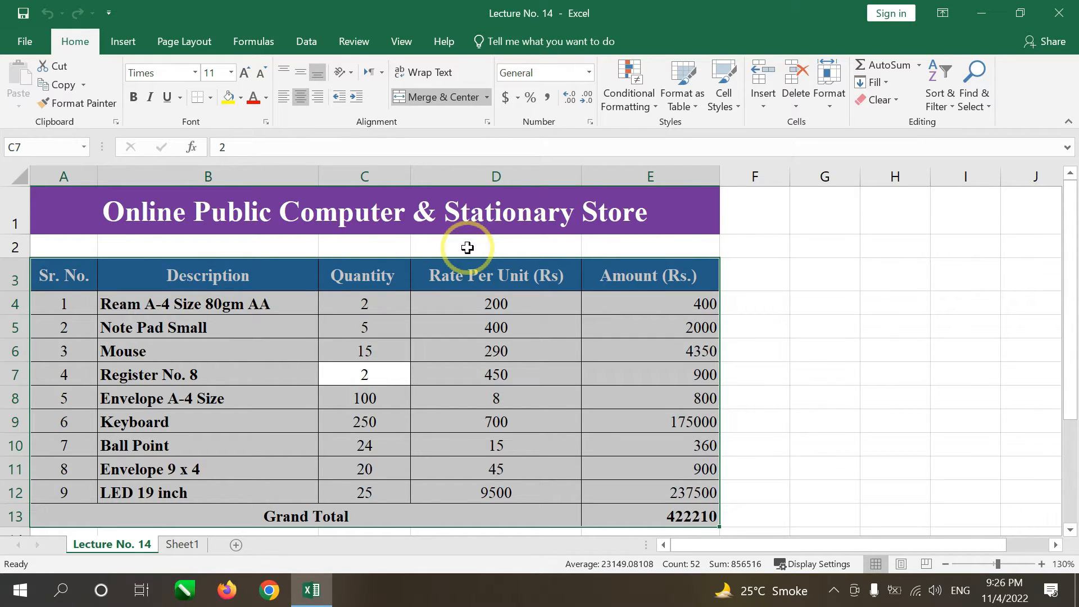
Step: Delete the blank row 2 between the store title and the table header
right_click(9, 246)
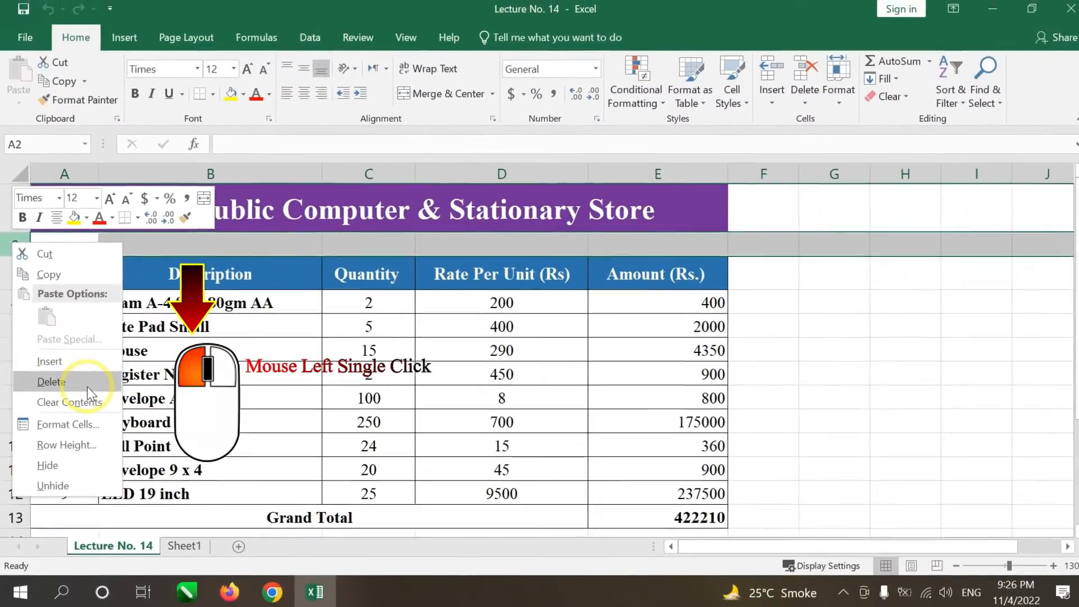
click(87, 386)
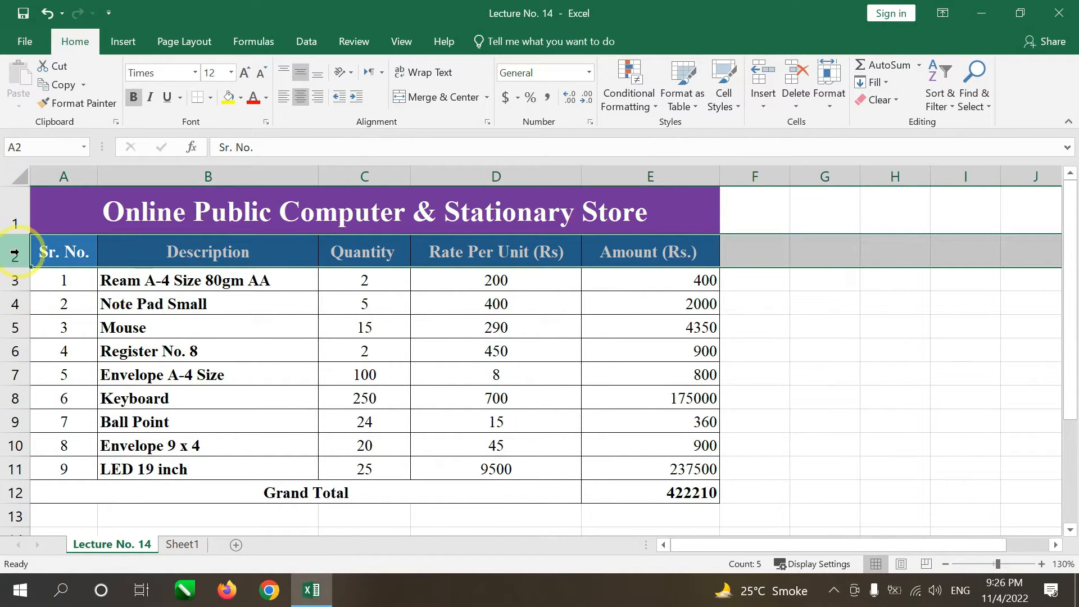
Step: Select the table together with its title, A1:E12, and set the font to Bahnschrift Condensed
click(375, 328)
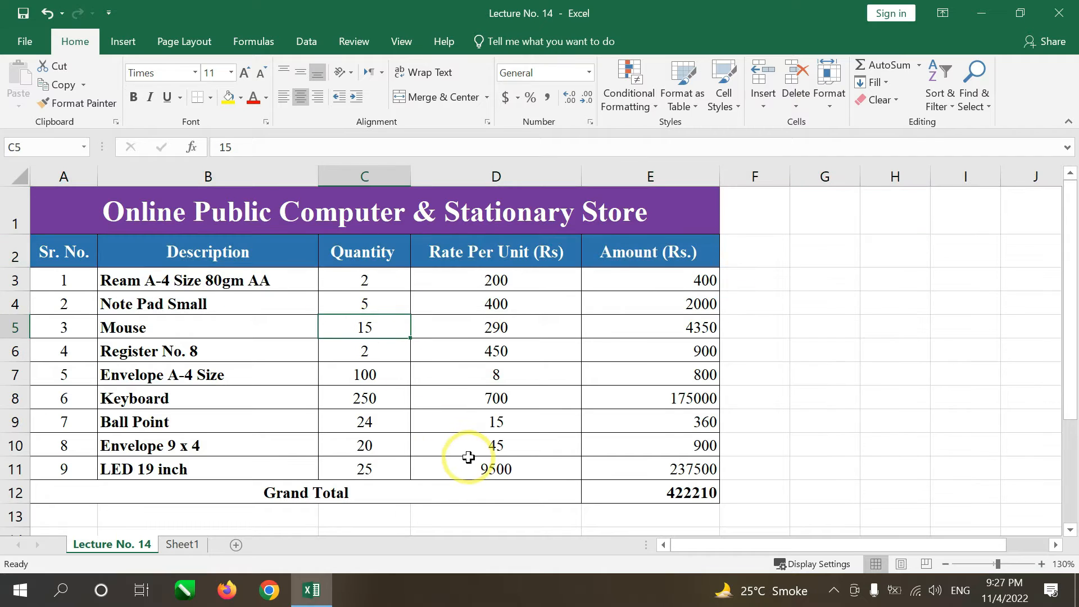
key(ctrl+a)
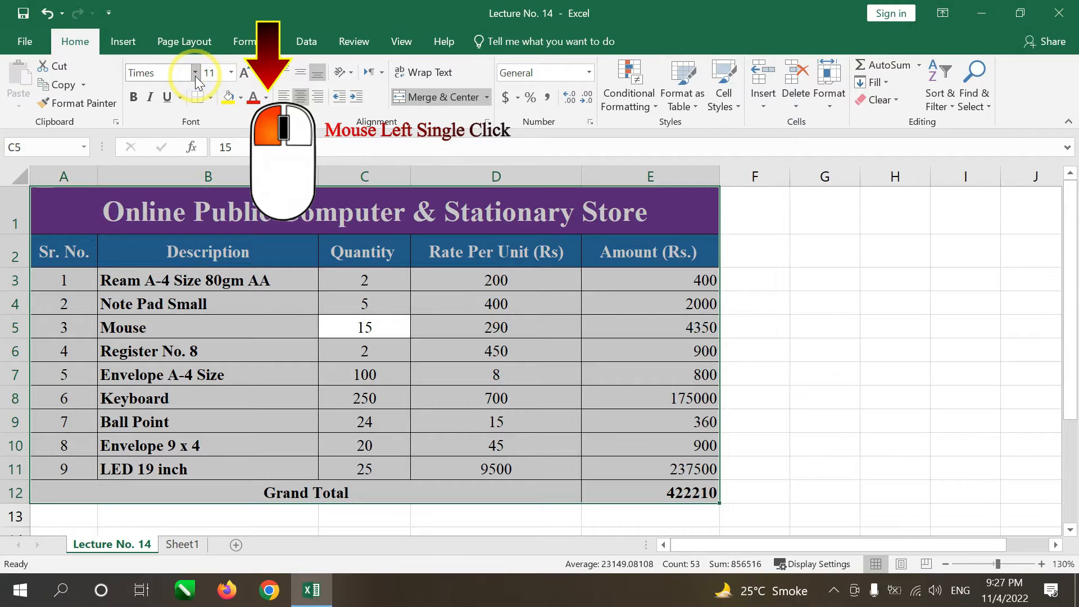
click(194, 73)
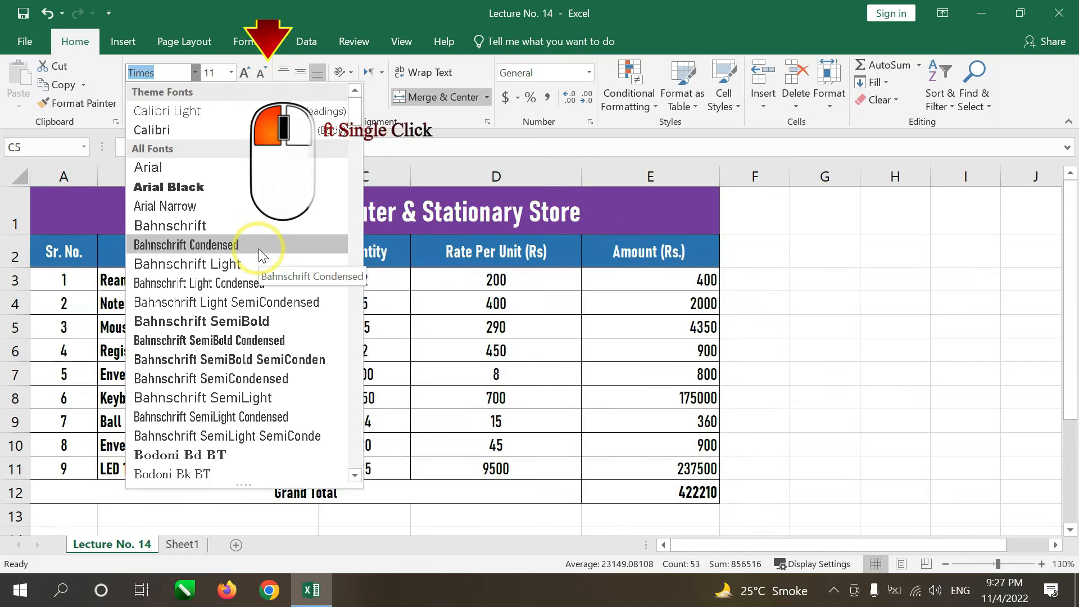
click(259, 248)
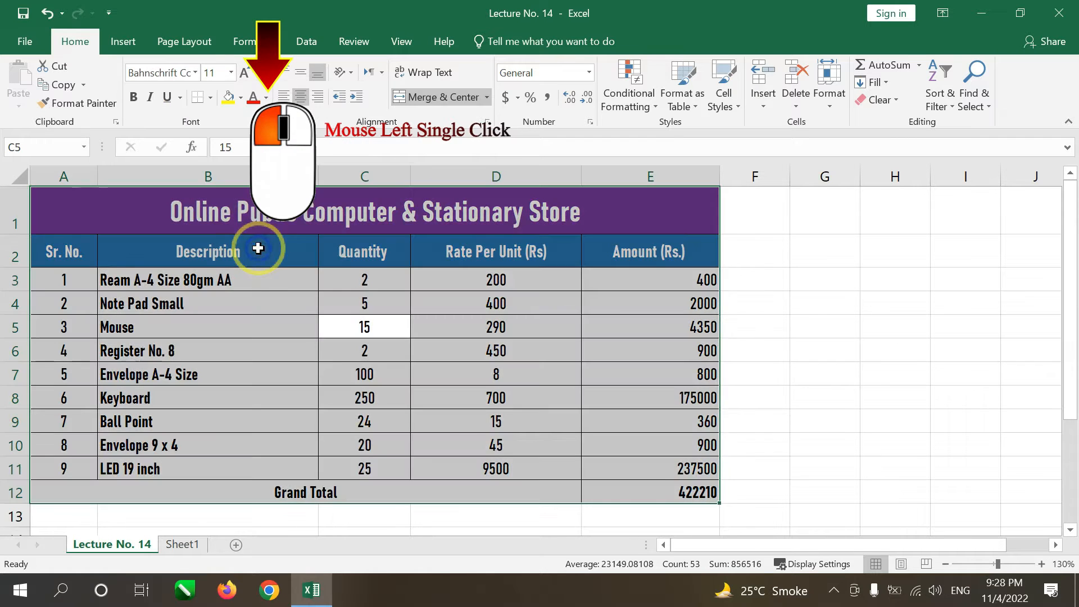
click(476, 437)
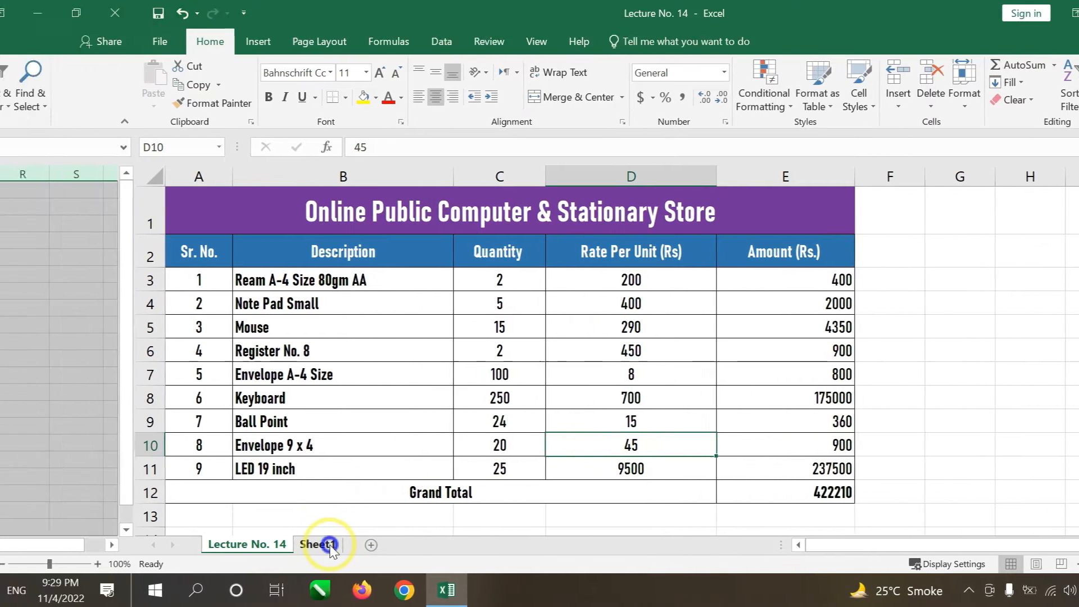
Step: On Sheet1, select the entire column G starting from cell G8
click(183, 545)
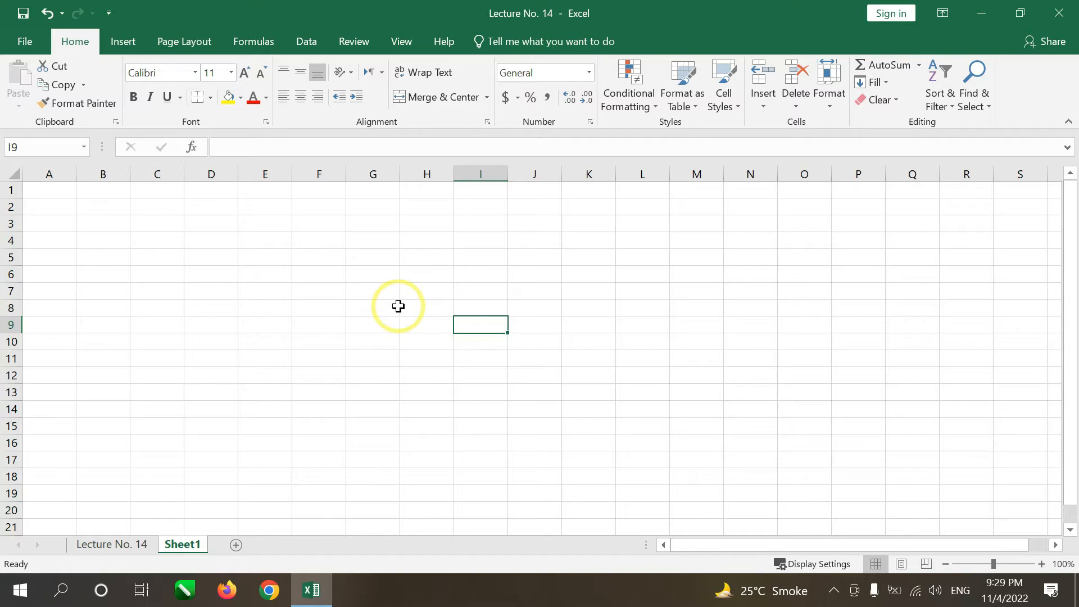
click(152, 308)
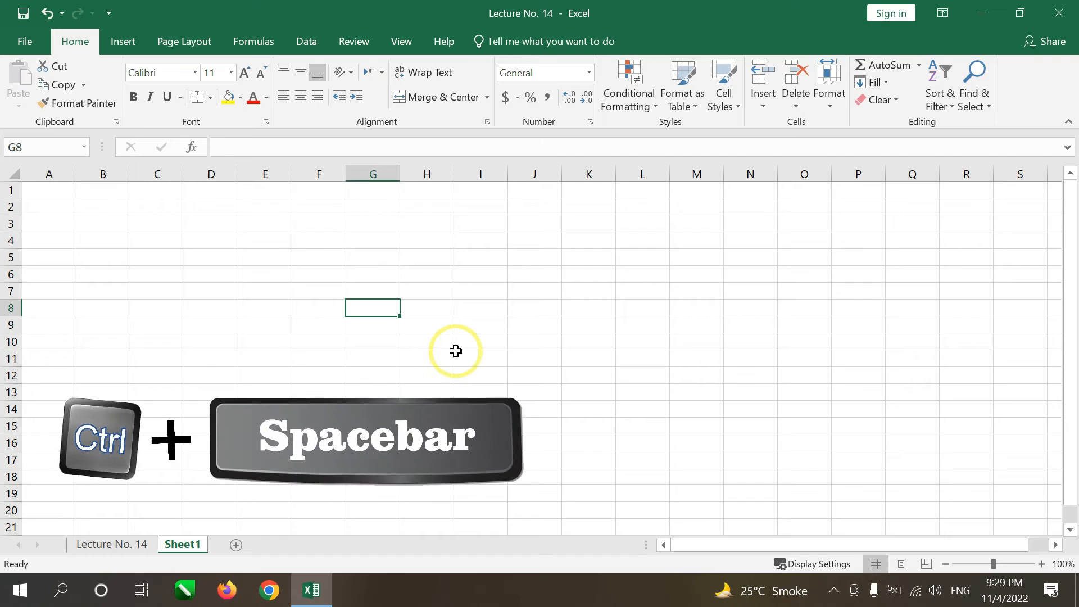
key(ctrl+space)
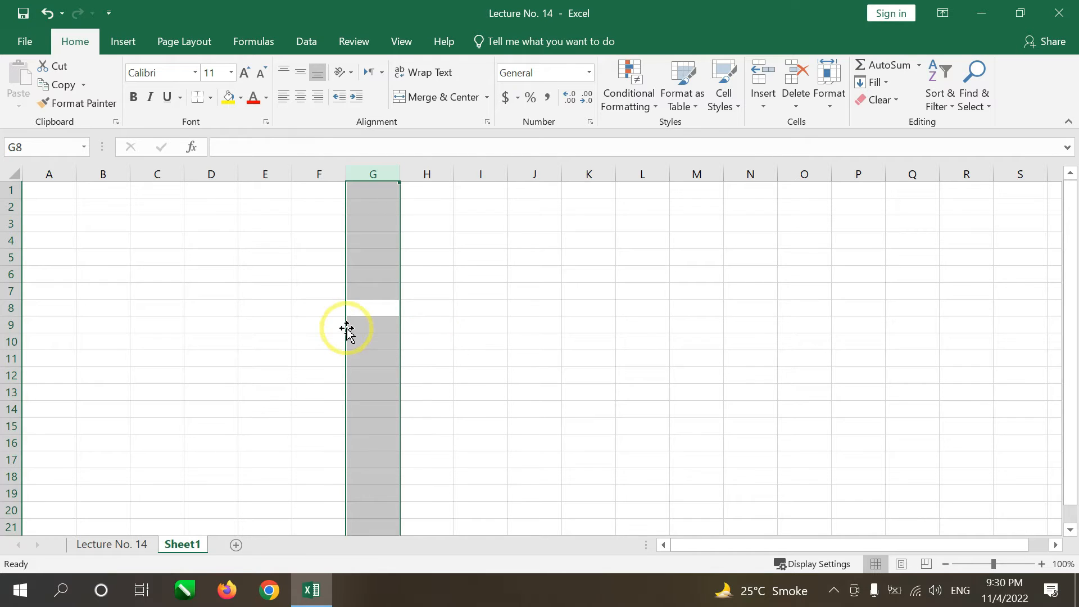
Step: Try to select only column D from cell D6 on the Lecture No. 14 sheet
click(122, 545)
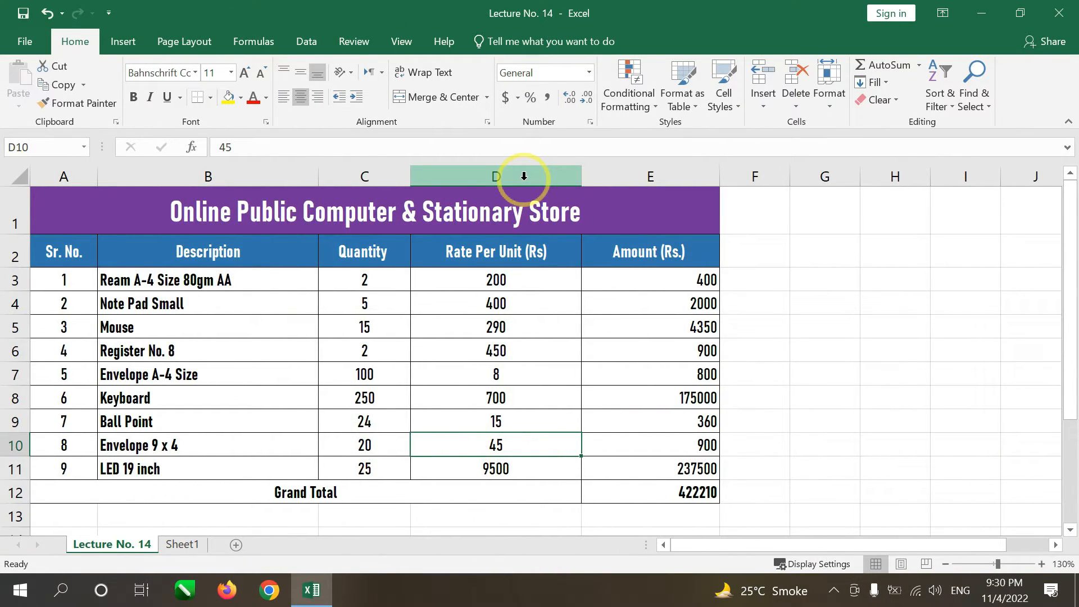
click(501, 348)
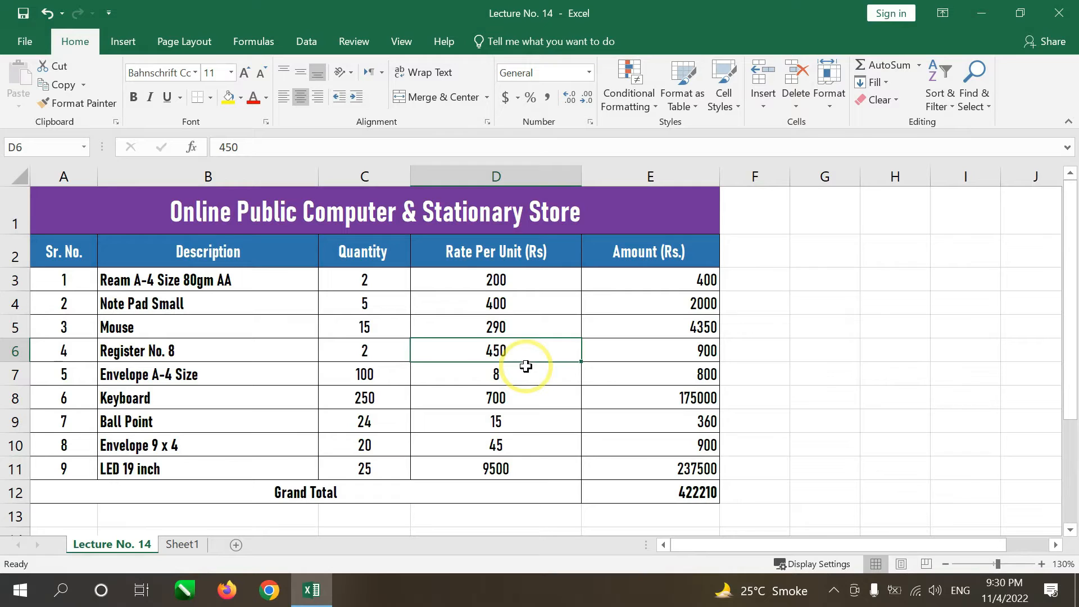
key(ctrl+a)
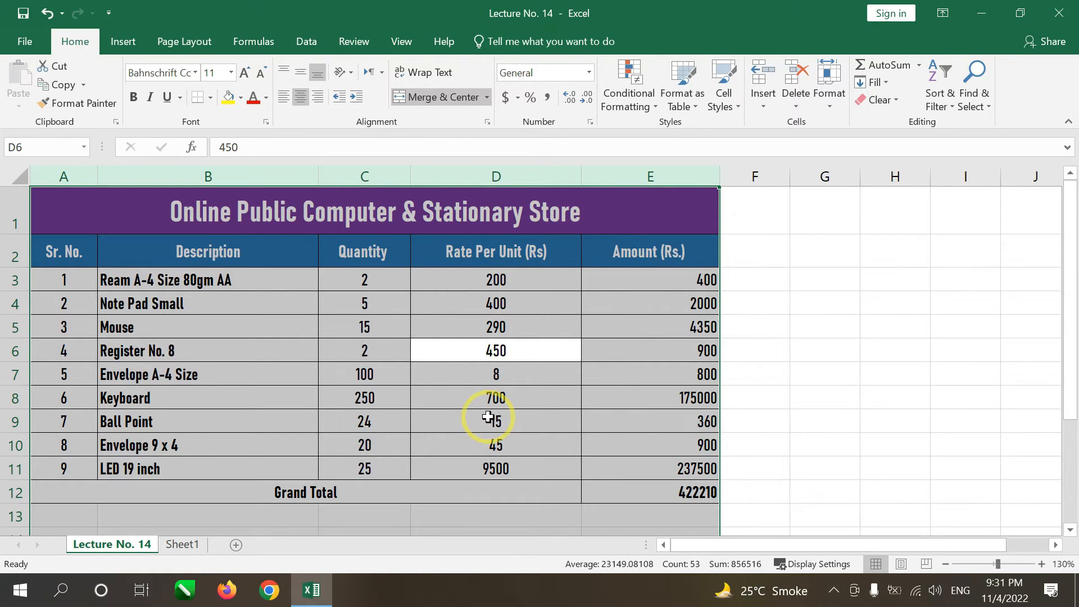
Step: Unmerge the Grand Total cells A12:D12 and the title cells A1:E1, and select the entire column D from D6
click(466, 483)
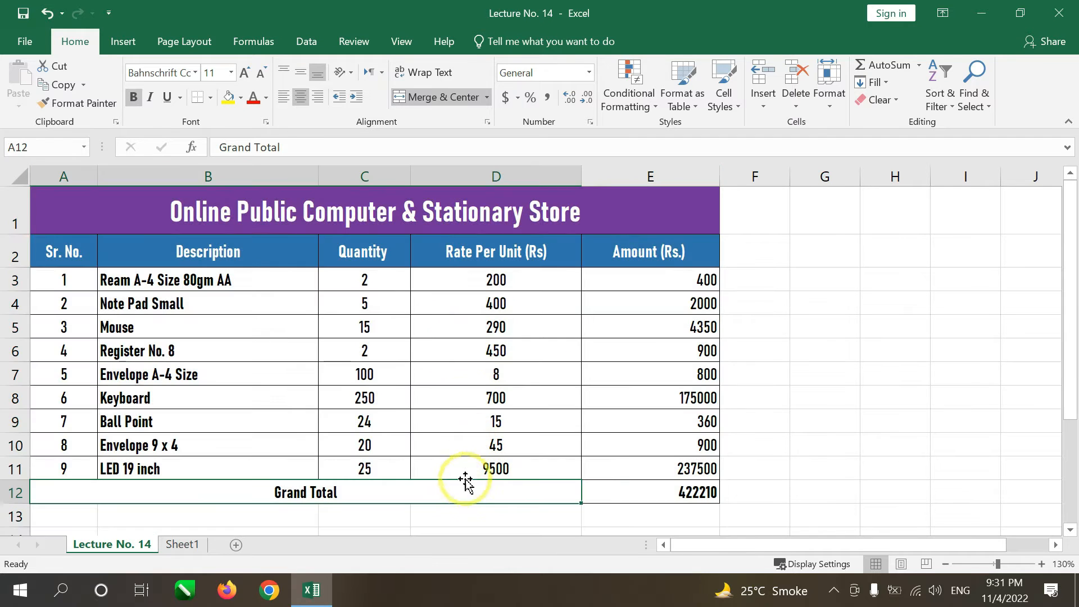
click(444, 97)
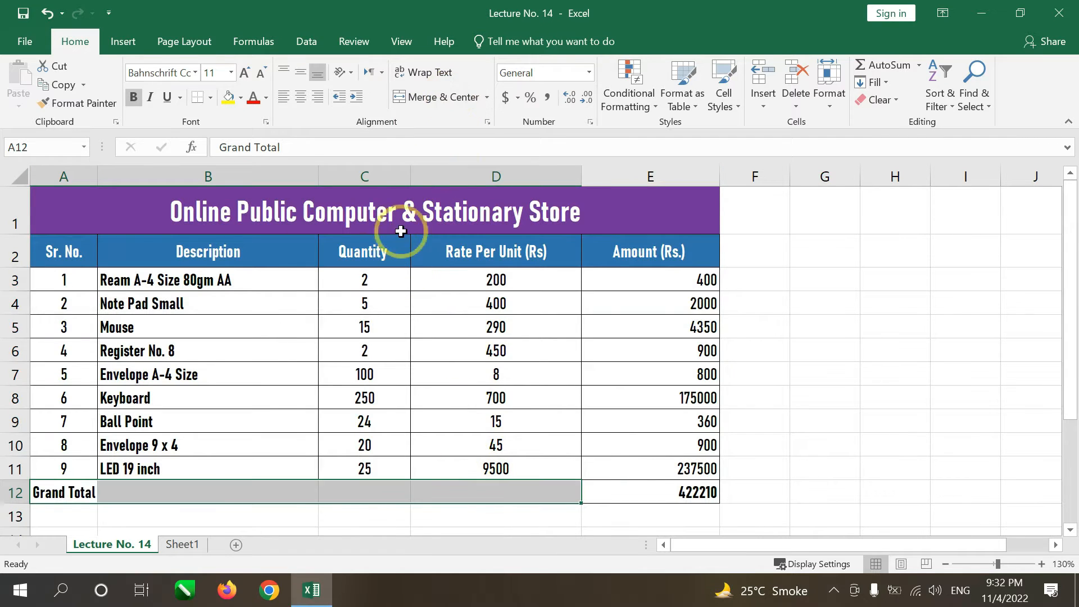
click(410, 198)
click(438, 97)
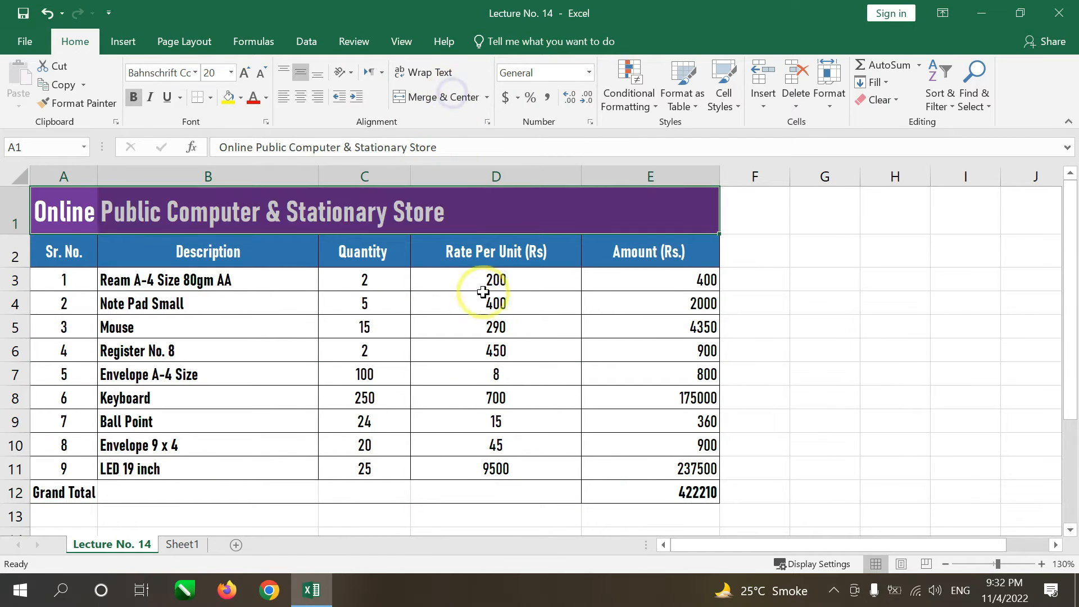
click(514, 351)
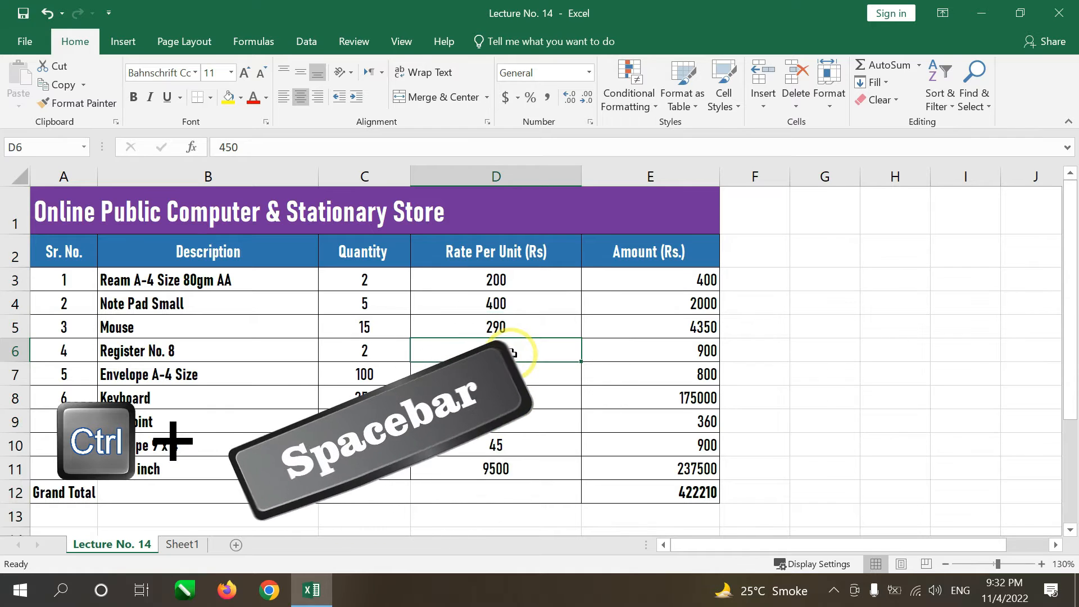
key(ctrl+space)
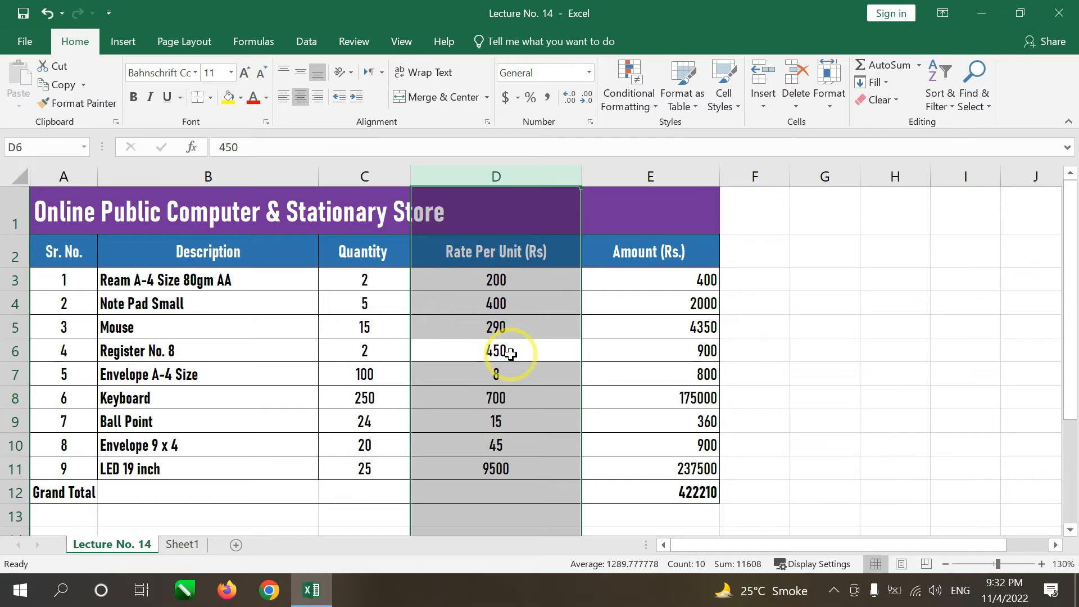
Step: Merge and center Grand Total across A12:C12, and select column D again from cell D6
drag(72, 493, 336, 490)
click(431, 97)
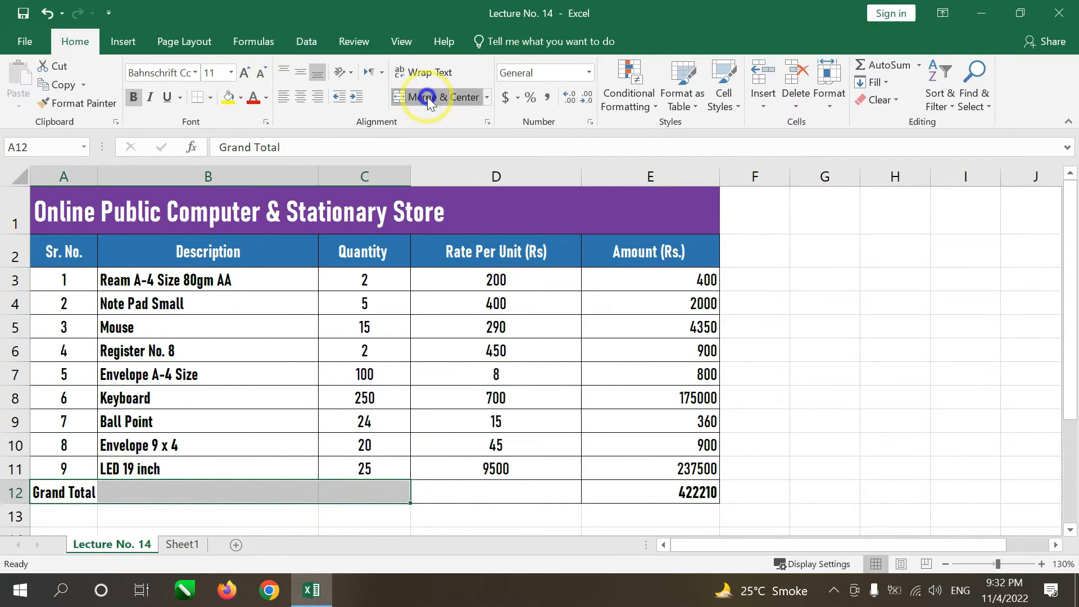
click(519, 354)
key(ctrl+space)
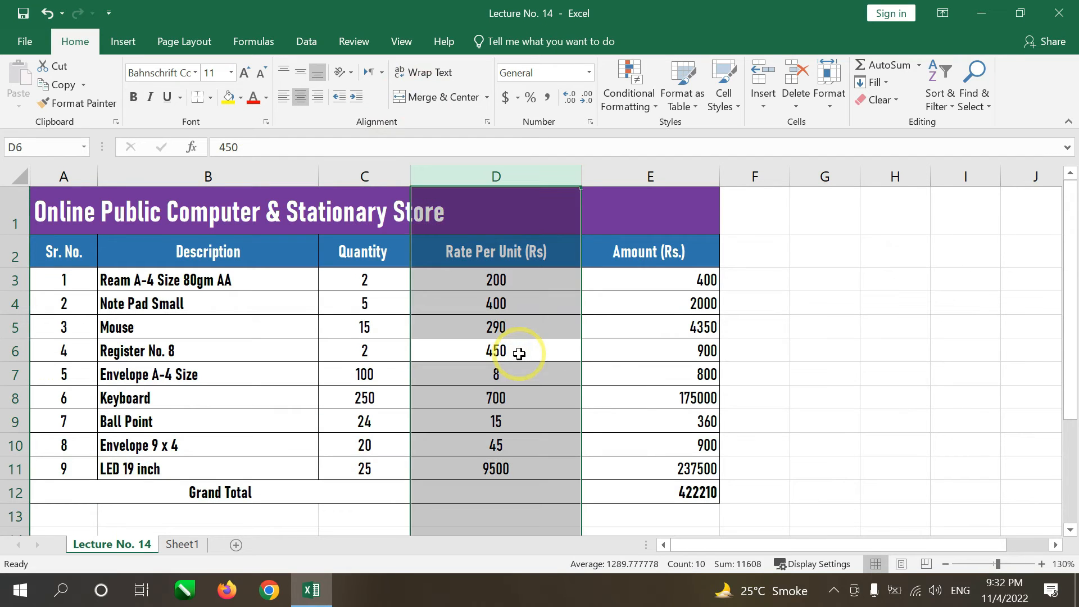
Step: Select columns A to C starting from cell C6, and undo the Grand Total merge
click(358, 352)
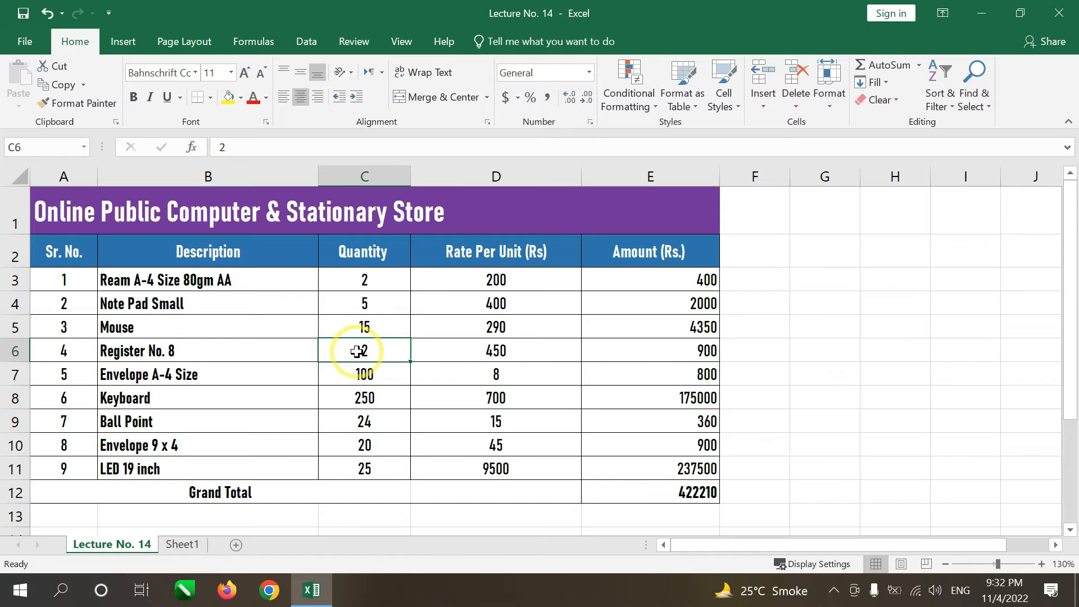
key(ctrl+space)
key(shift+Left)
key(shift+Left)
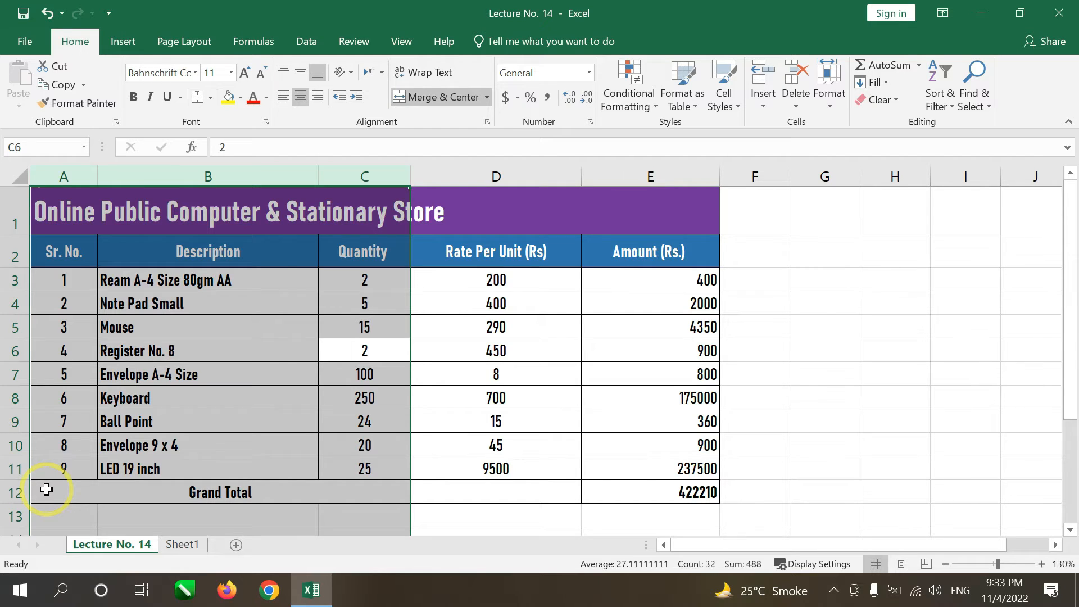
click(458, 484)
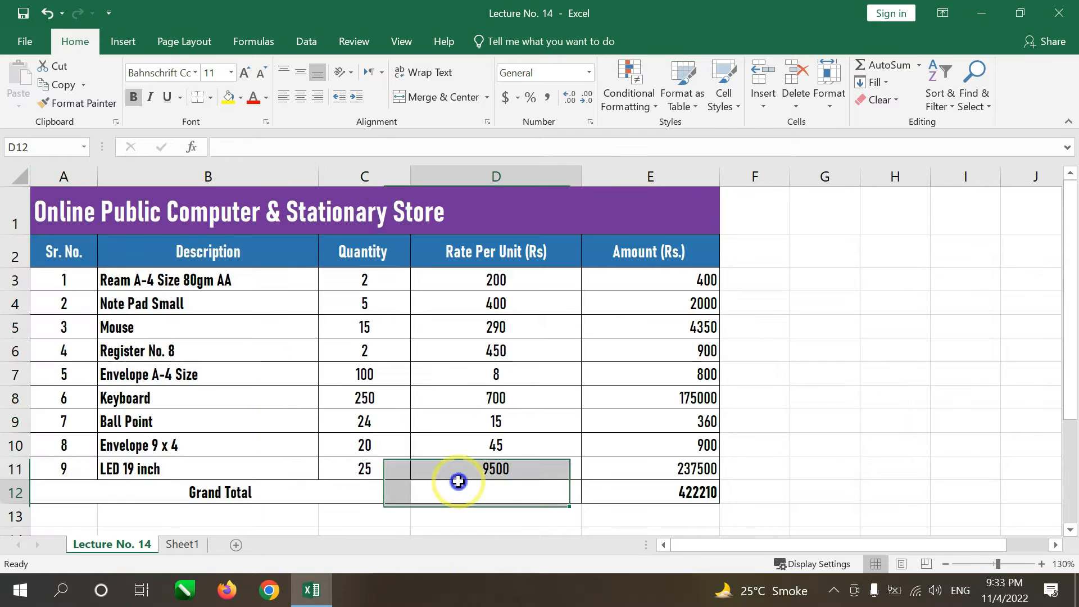
key(ctrl+z)
Step: Merge and center the store title across A1:E1, and select the entire column D
click(501, 208)
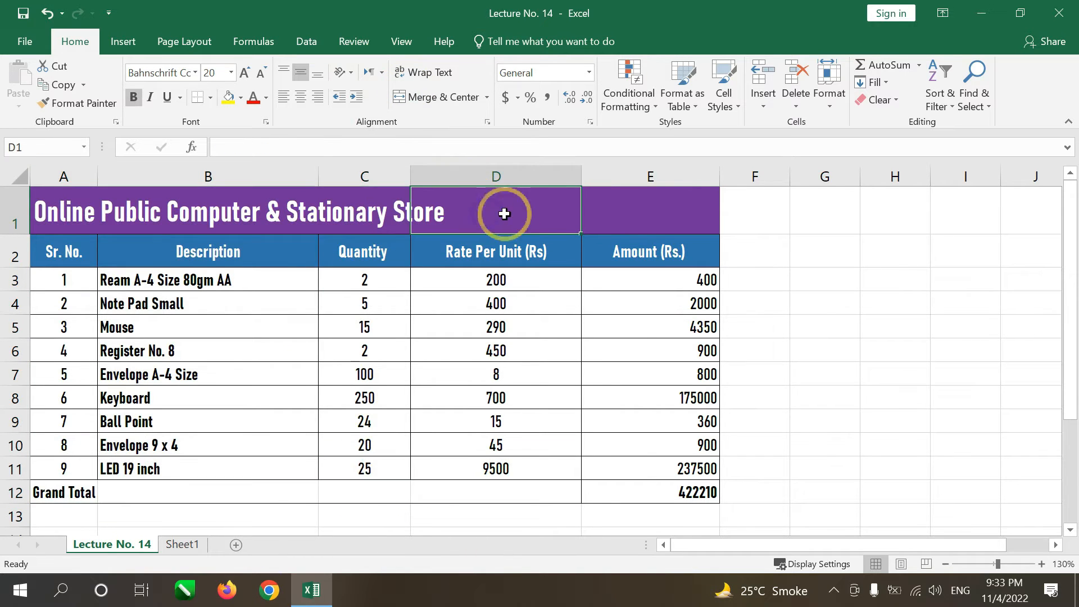
mouse_move(626, 214)
mouse_down()
mouse_move(361, 188)
mouse_move(120, 204)
mouse_move(257, 187)
mouse_move(630, 194)
mouse_up()
click(478, 98)
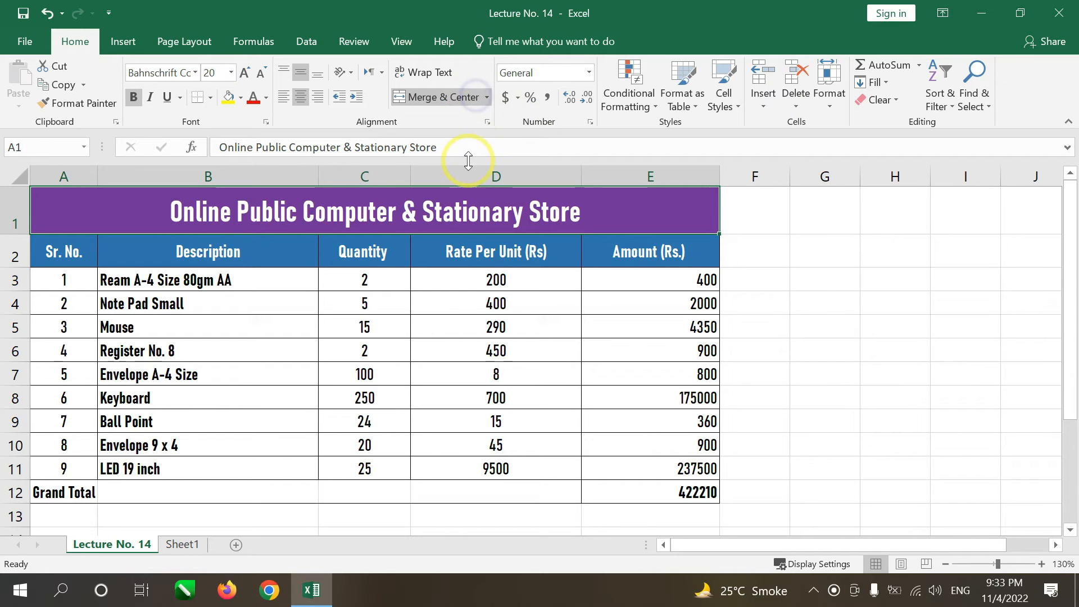
click(494, 177)
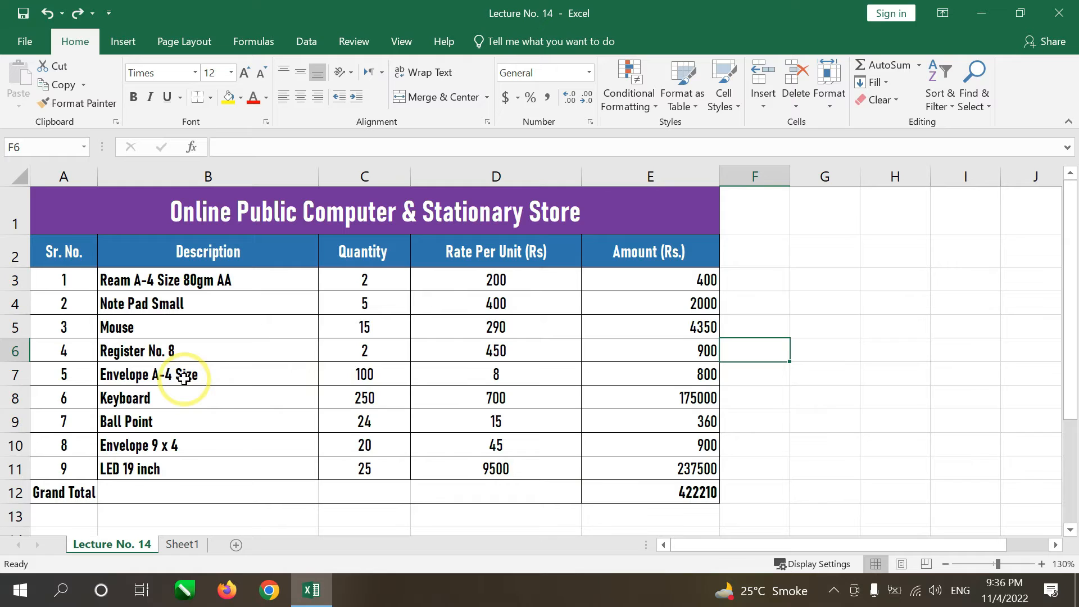
Step: Select the entire row 7 starting from cell C7
click(69, 378)
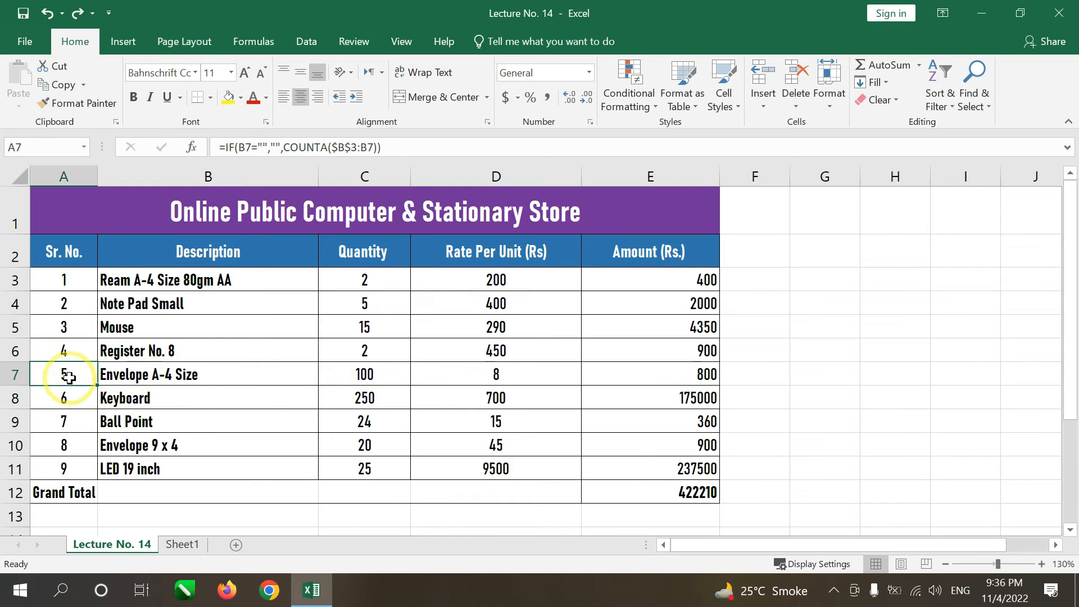
click(366, 376)
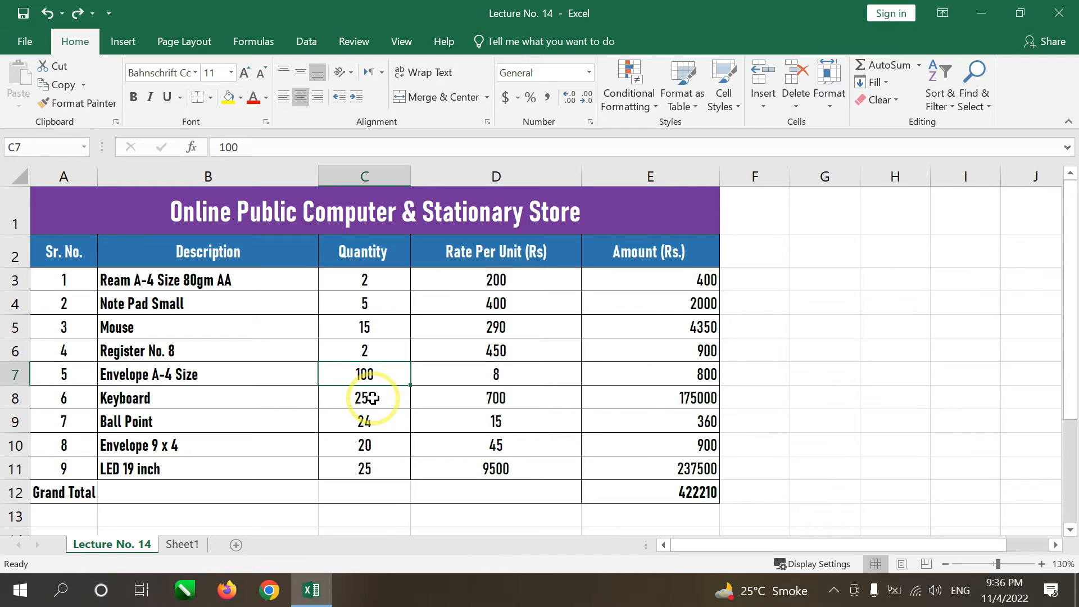
key(shift)
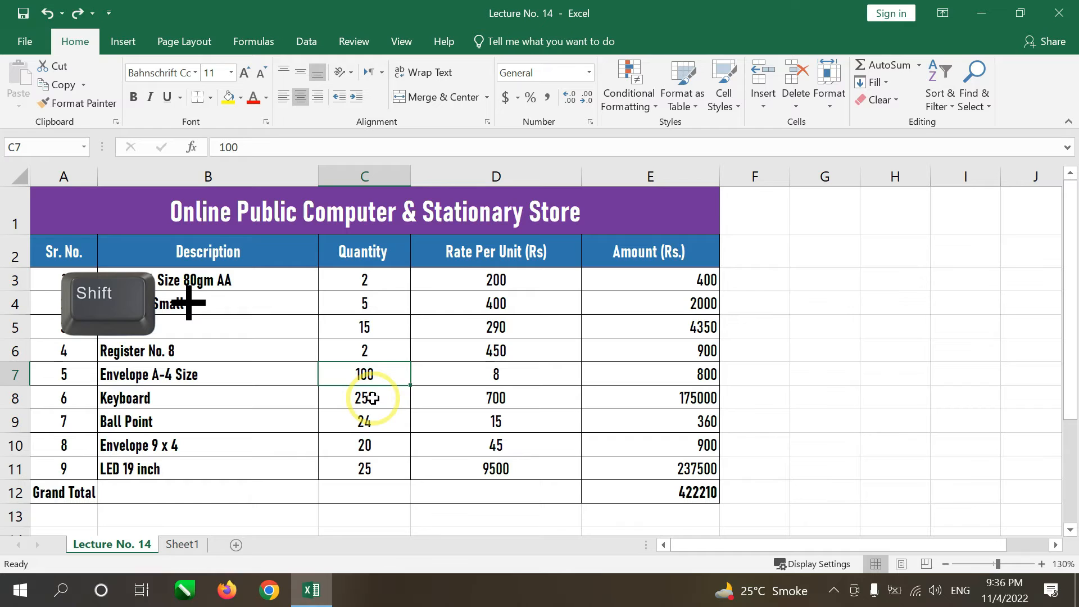
key(shift+space)
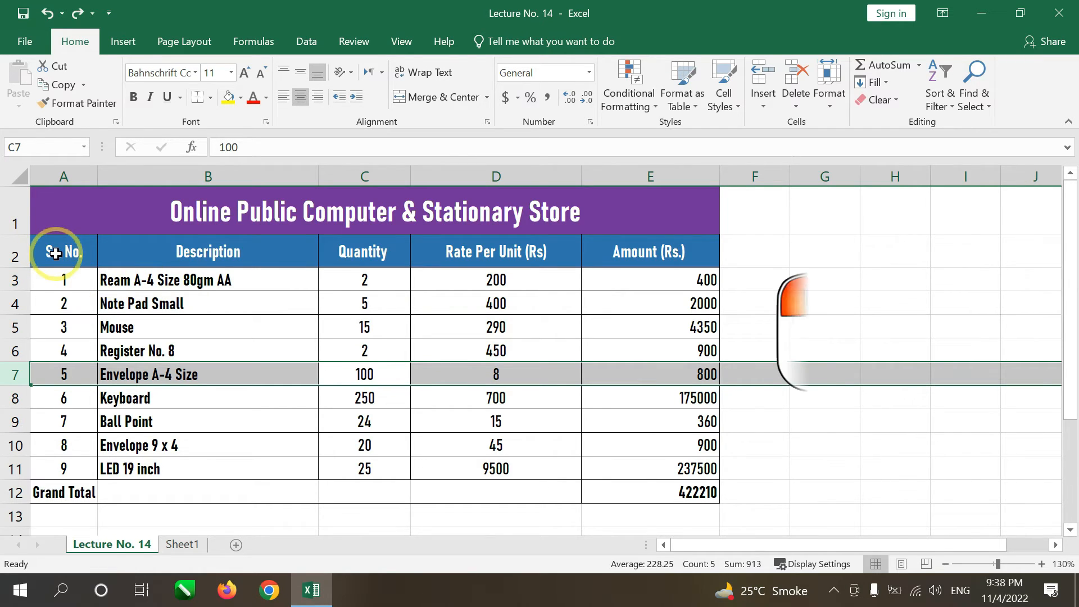
Step: Turn on filters for the header cells A2:E2 and open Quick Analysis for them
drag(55, 253, 634, 266)
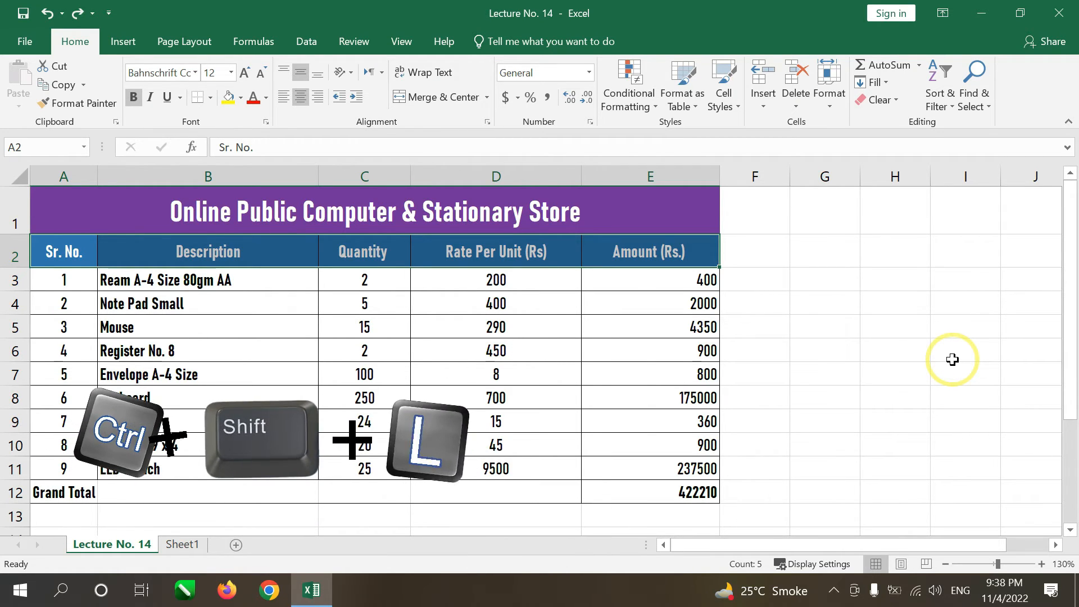
key(ctrl+shift+l)
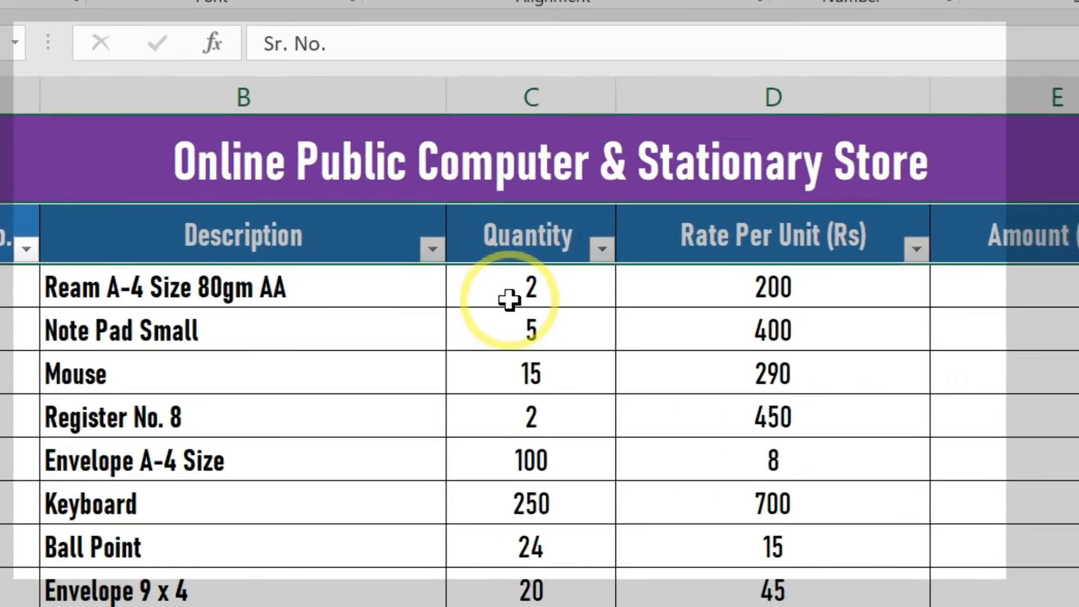
key(ctrl+q)
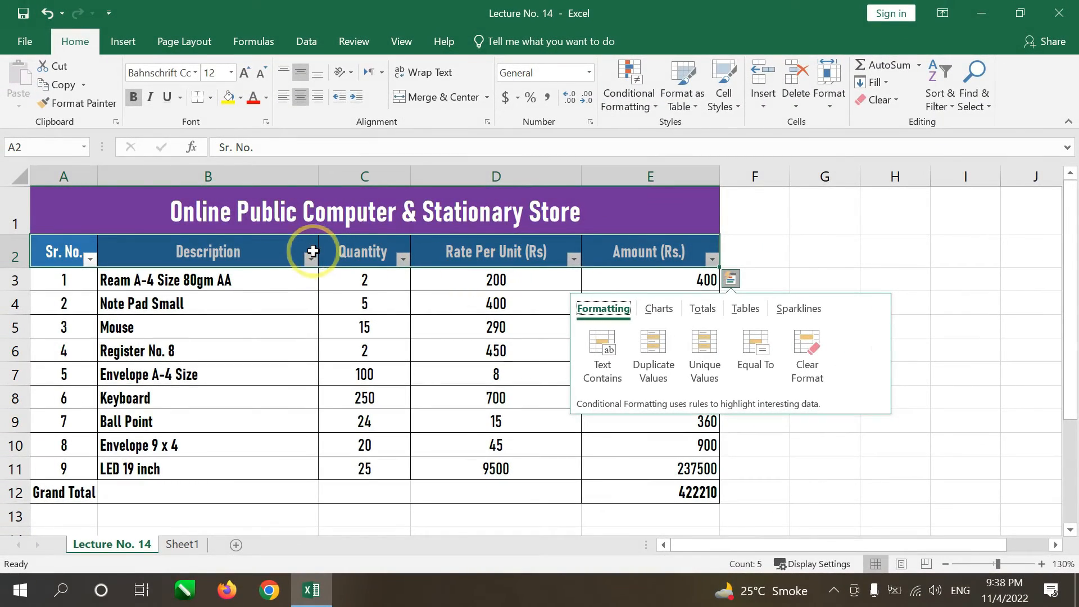
Step: Filter the Description column to show only Mouse, and remove the filters from the table
click(311, 259)
click(124, 393)
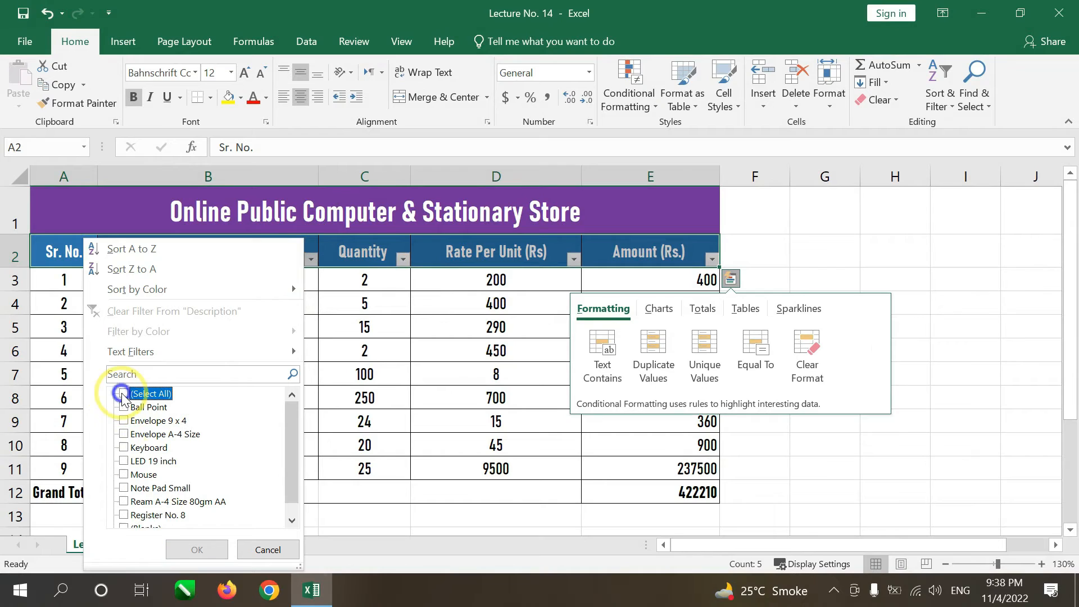
click(124, 474)
click(196, 550)
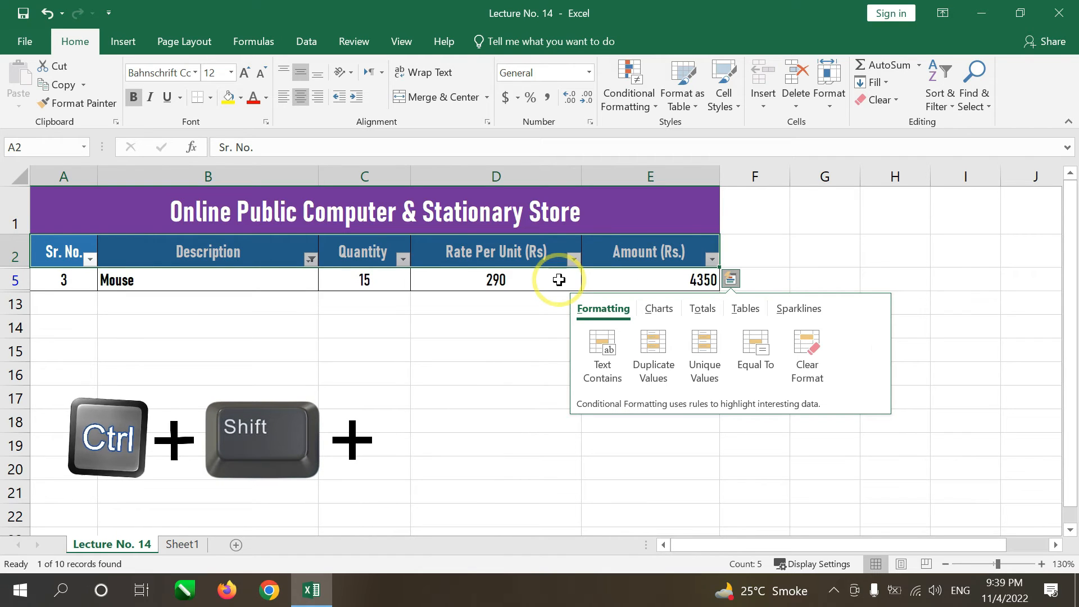
key(ctrl+shift+l)
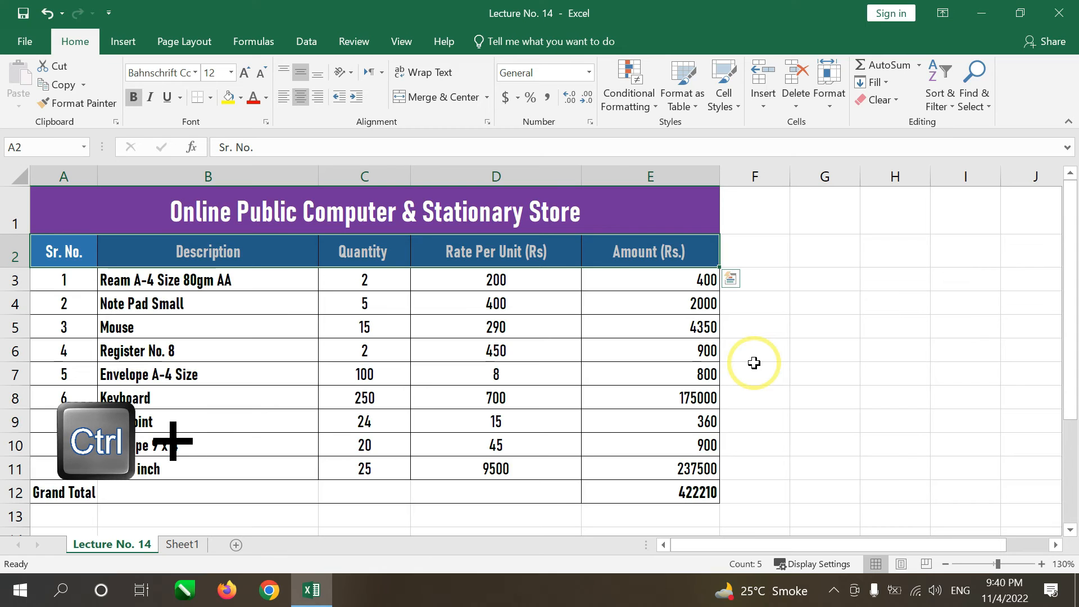
Step: Examine the Go To Special selection options and close them without applying any
key(ctrl+g)
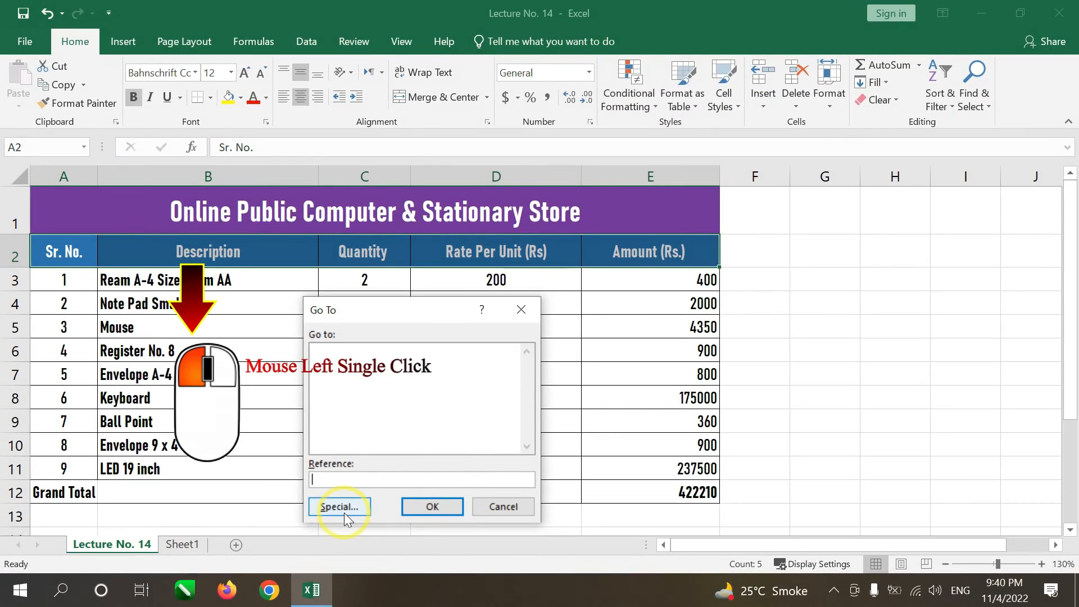
click(347, 505)
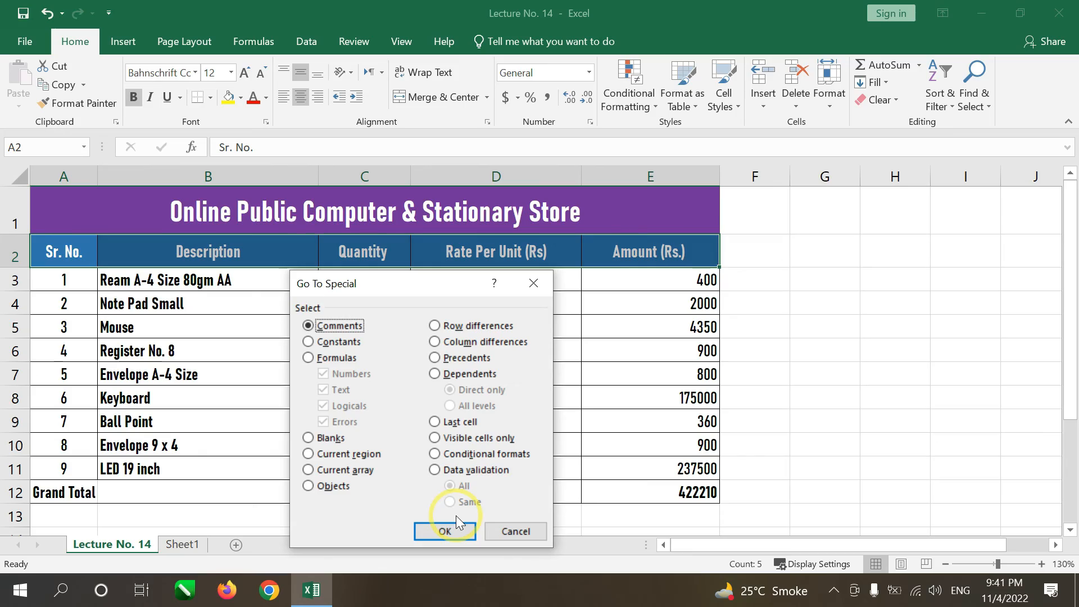
click(511, 532)
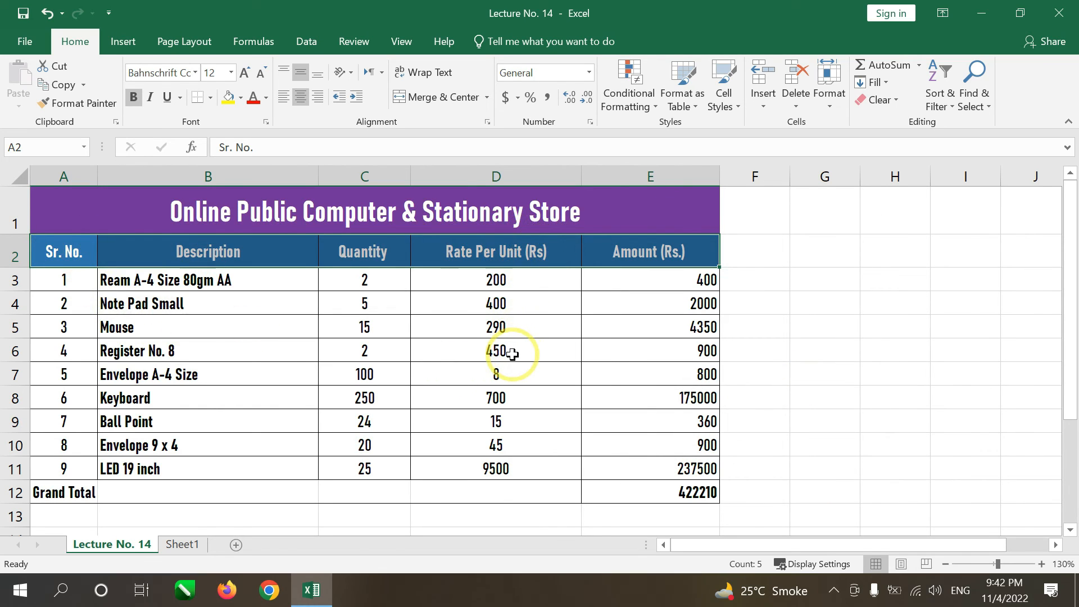
Step: Set the rate per unit of Register No. 8 in cell D6 to 120
key(Down)
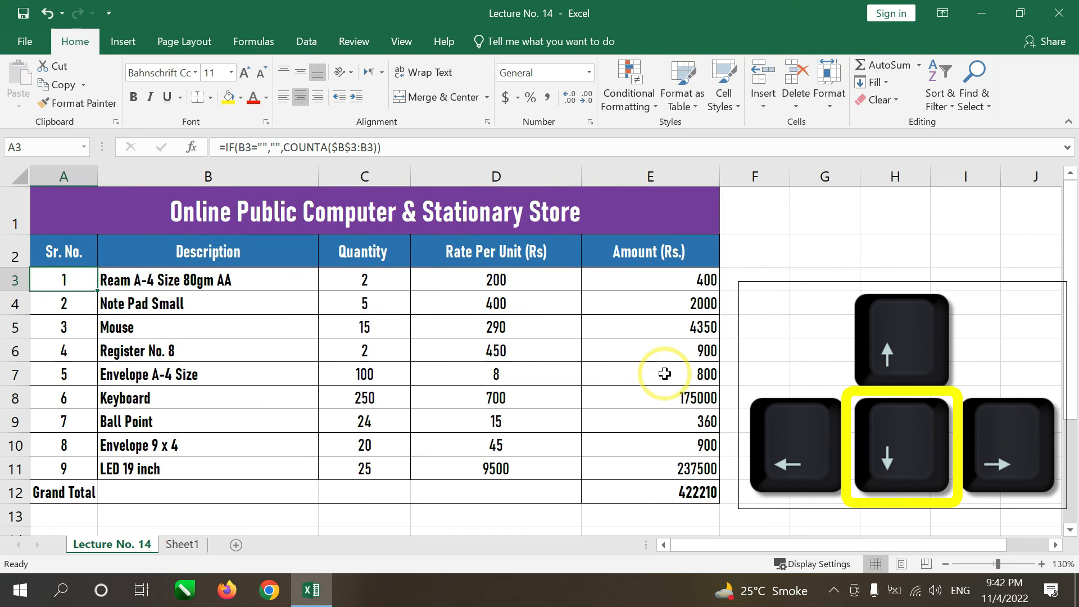
key(Down)
key(Down)
key(Down)
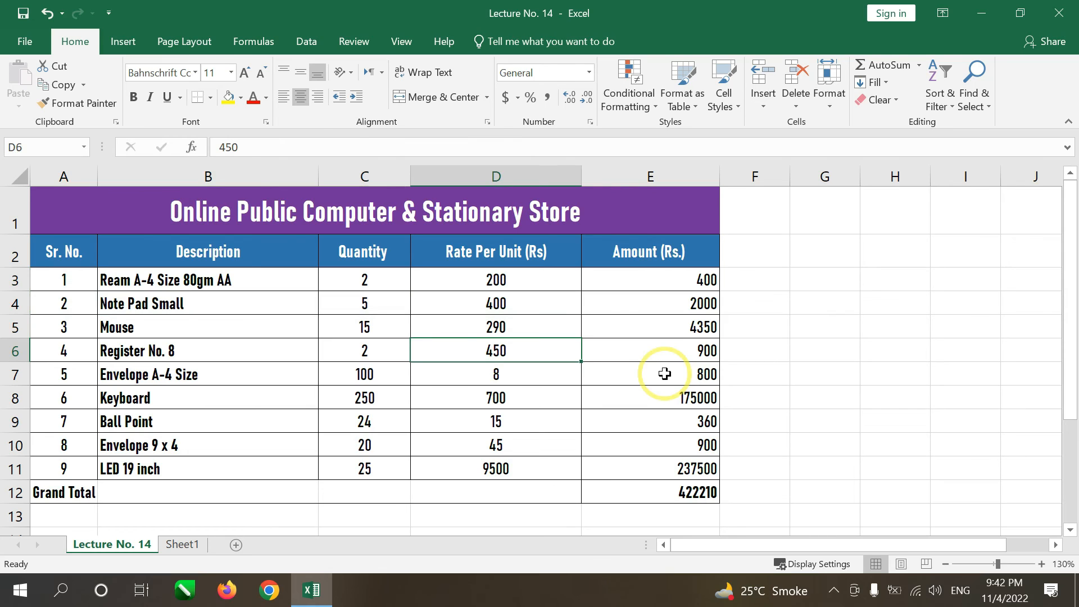
key(F2)
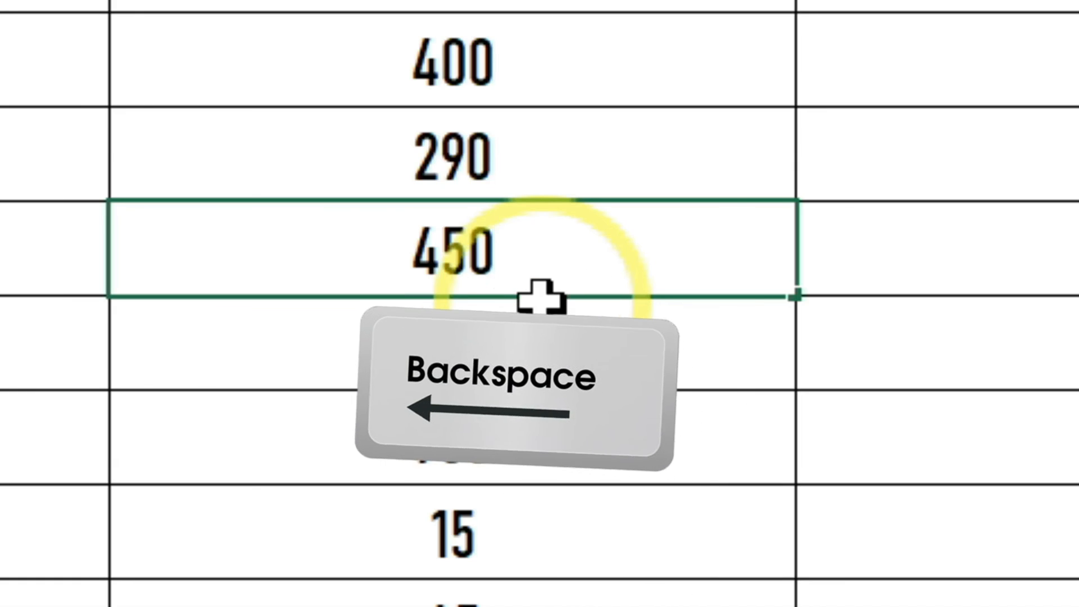
key(BackSpace)
key(BackSpace)
key(BackSpace)
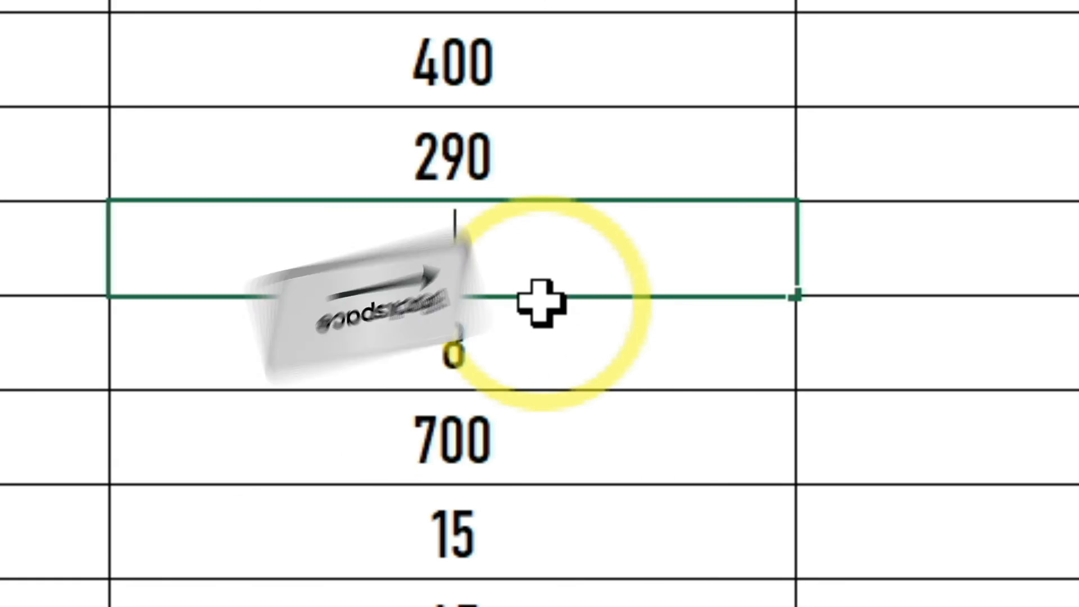
text(120)
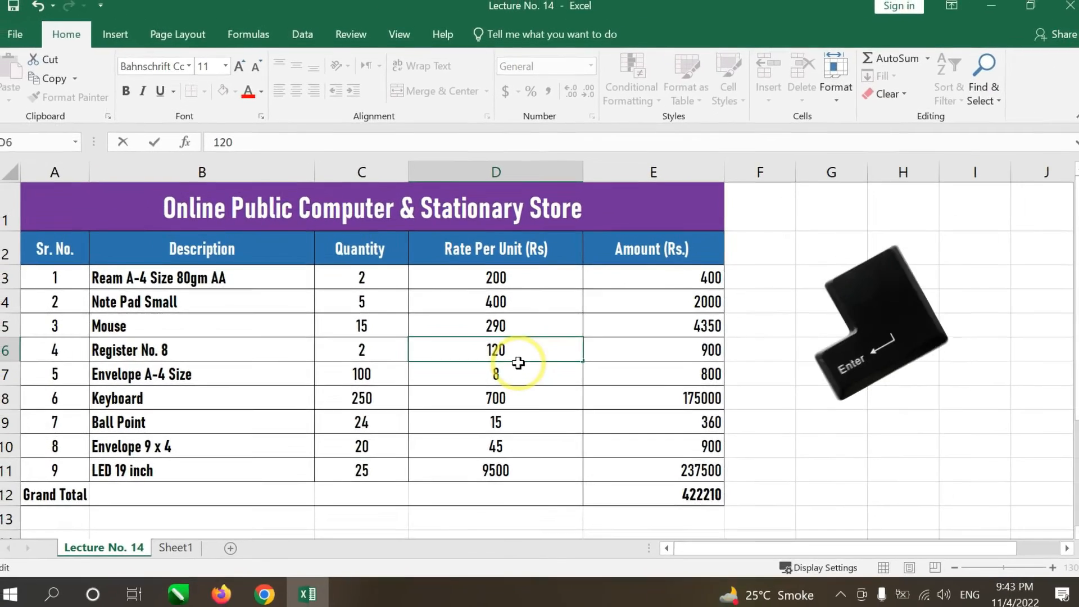
key(Return)
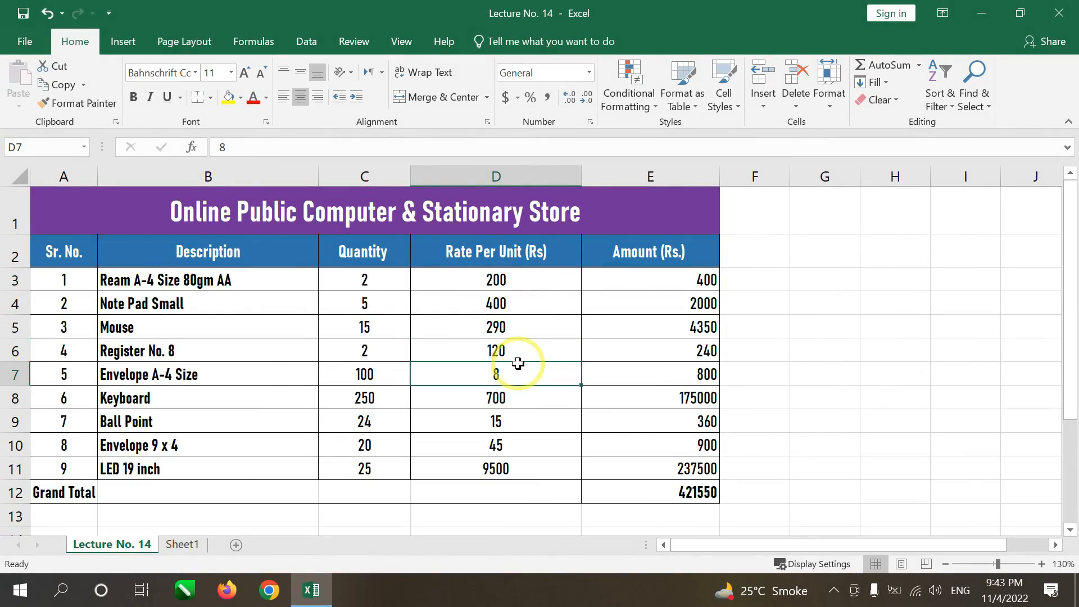